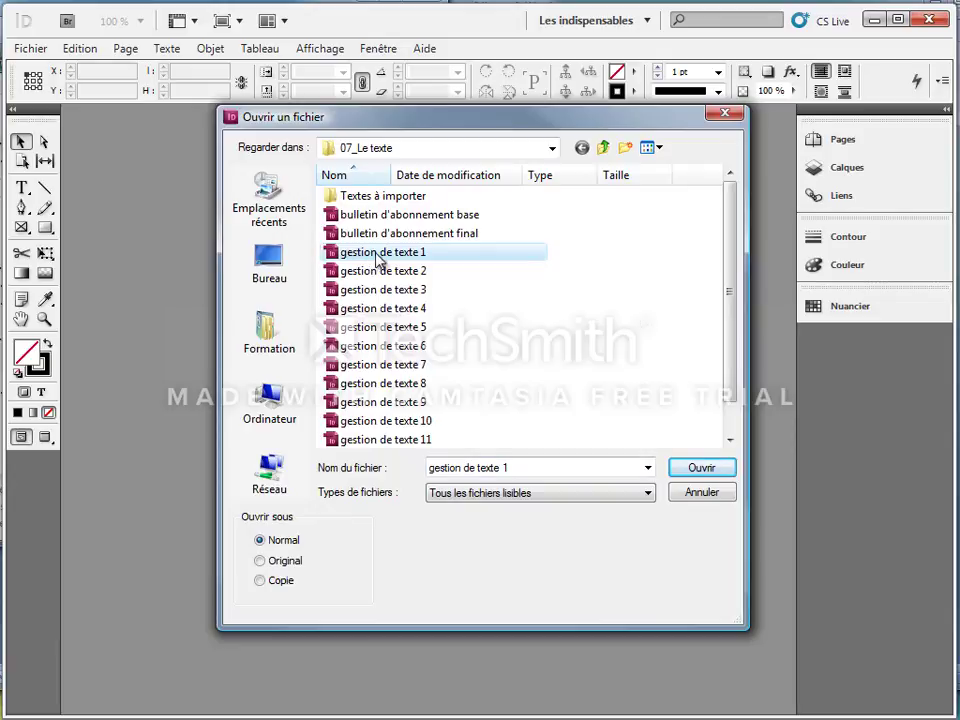
Open the document "gestion de texte 1" and select the "Magazine «L'Histoire illustrée»" text frame at the foot of the first page
double_click(420, 254)
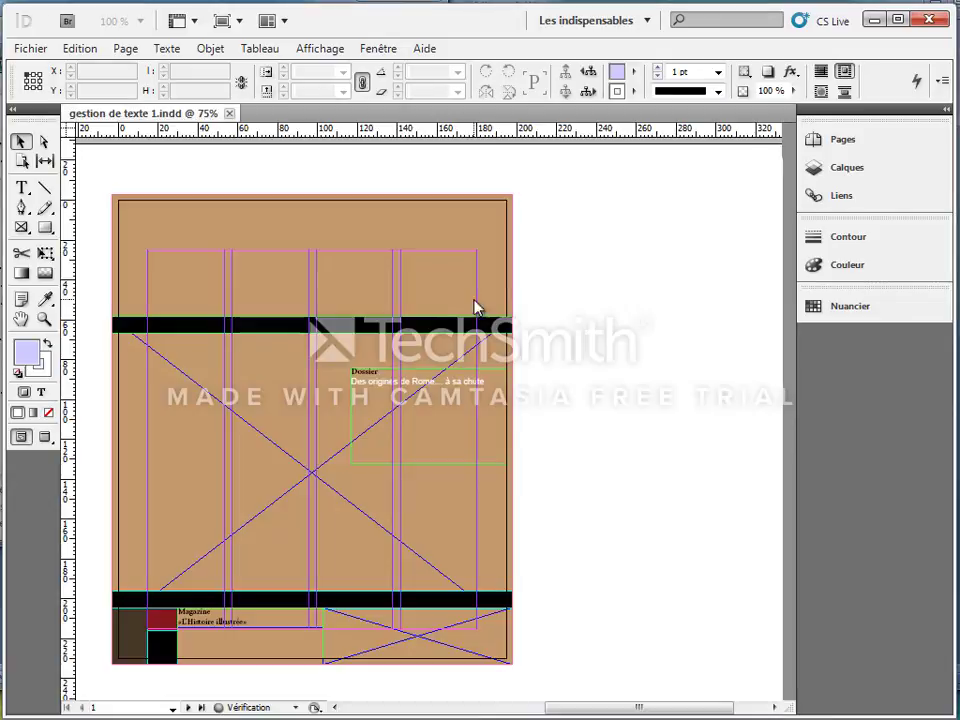
drag(595, 712, 557, 713)
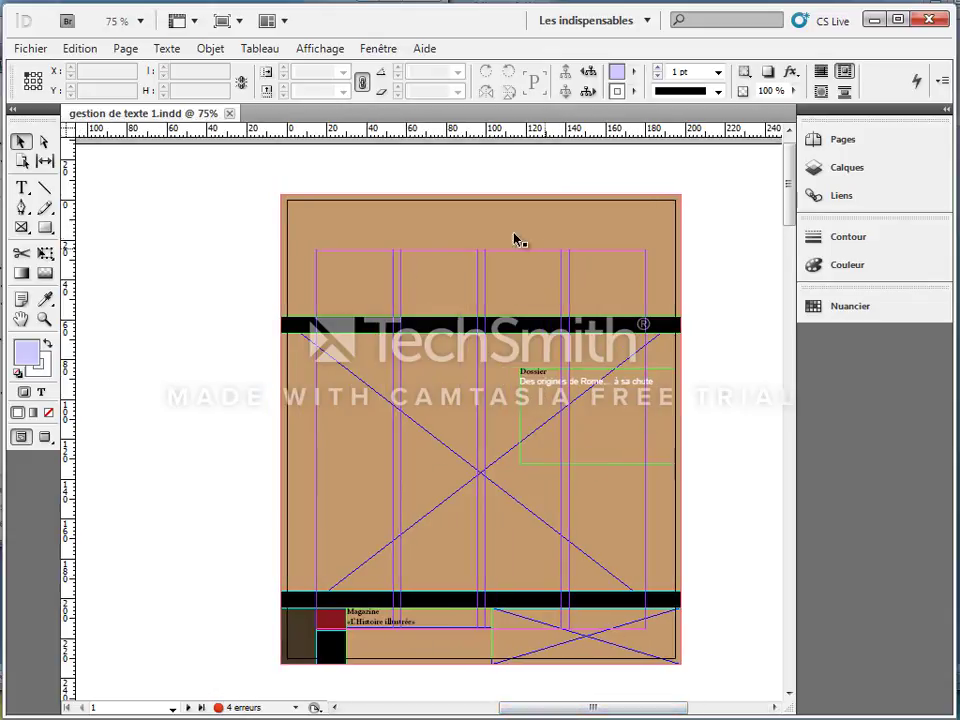
click(413, 624)
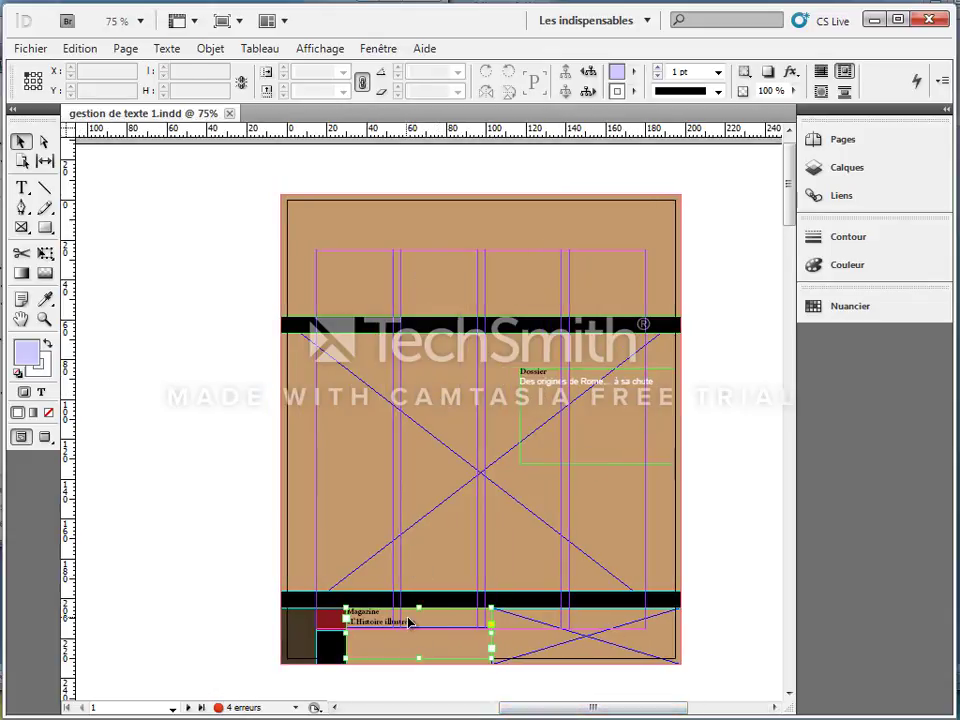
key(ctrl+equal)
key(ctrl+equal)
key(ctrl+equal)
key(ctrl+equal)
key(ctrl+equal)
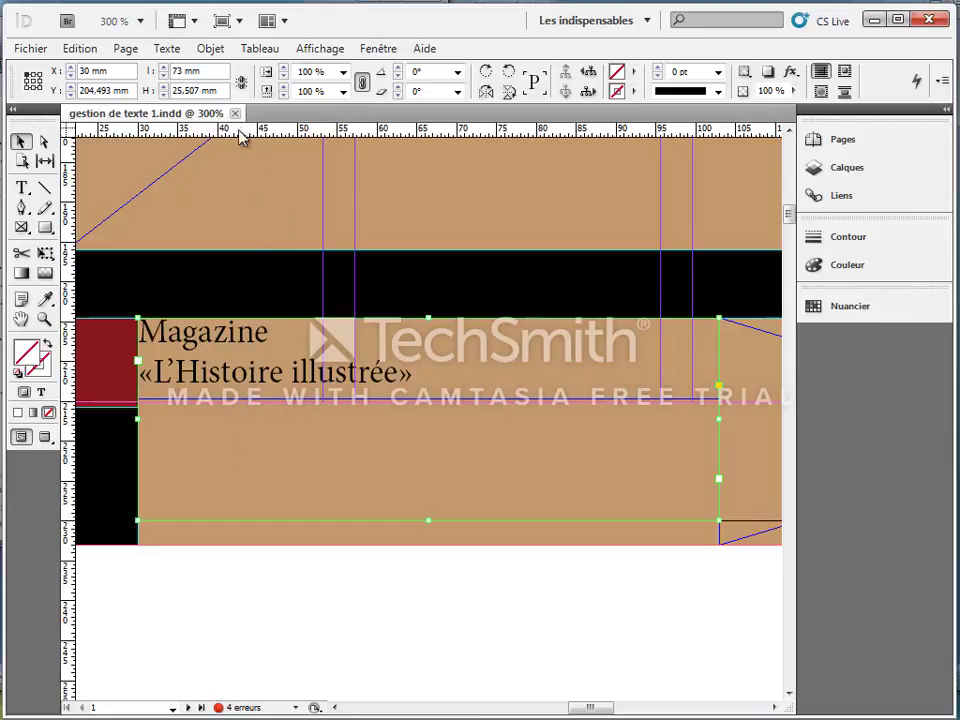
Open the text frame options for the Magazine frame and place the dialog so the frame's text can be previewed
click(216, 55)
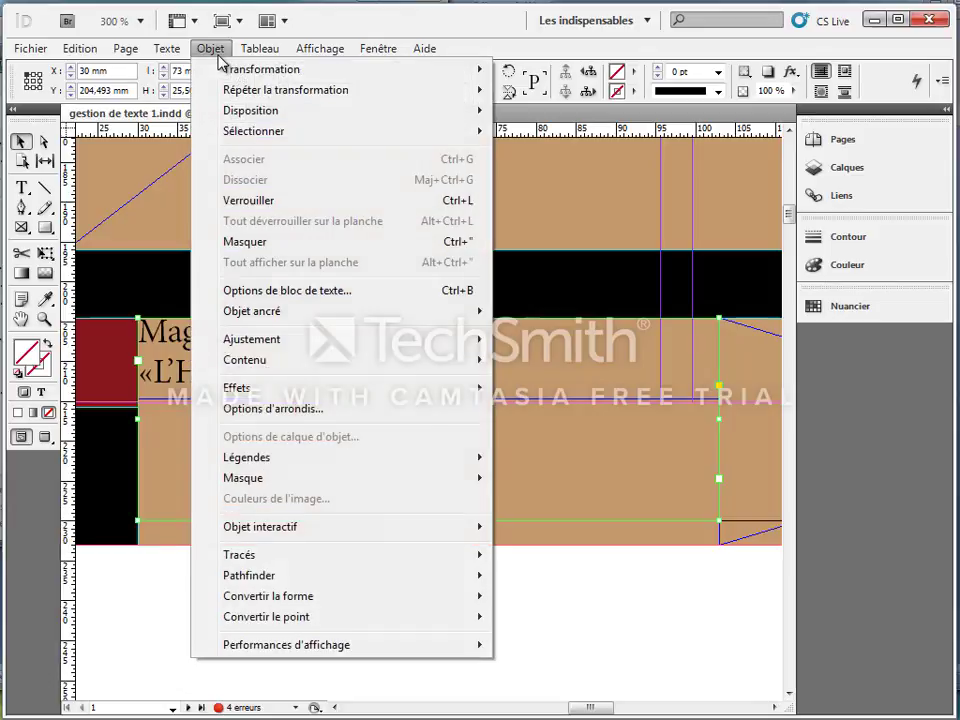
click(243, 290)
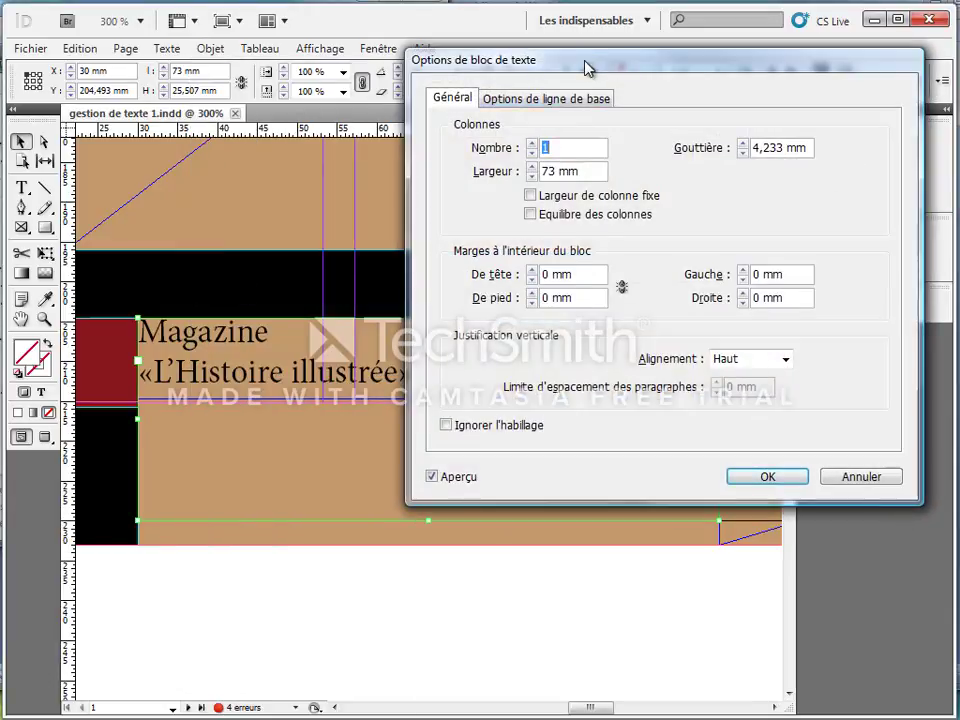
drag(585, 62, 496, 137)
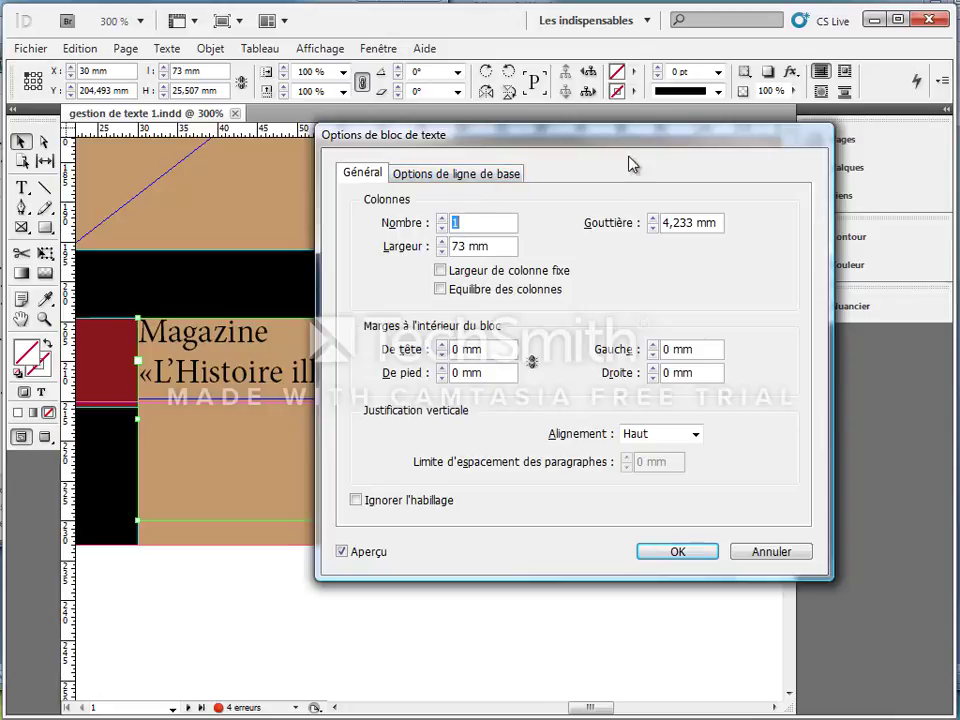
drag(630, 140, 690, 62)
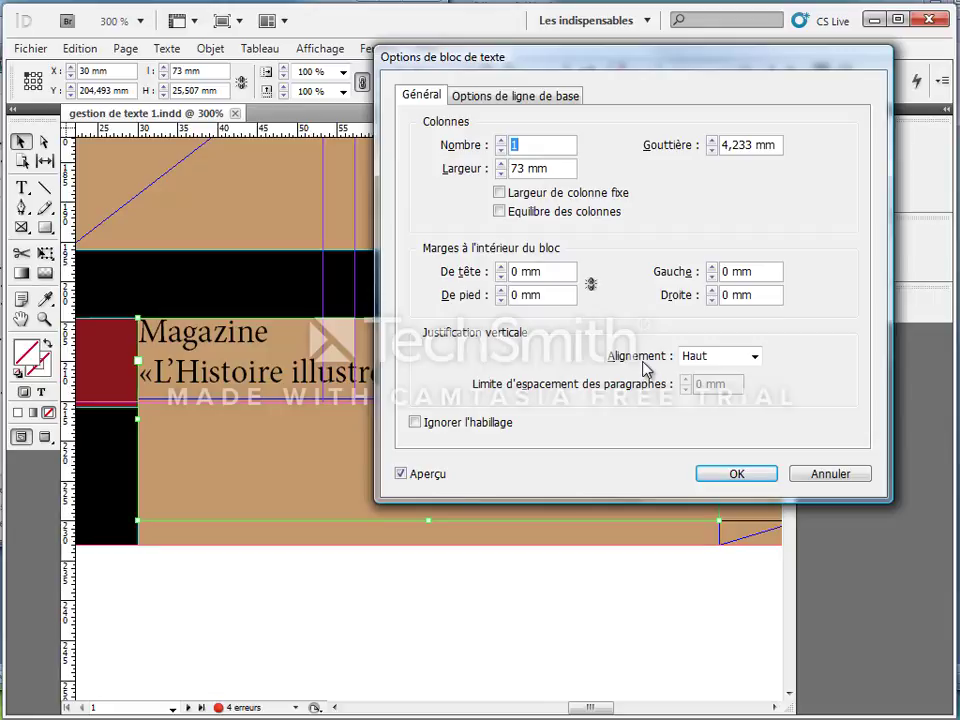
Try the Centrer, Bas, Haut and Justifier vertical alignments on the Magazine text frame
click(755, 357)
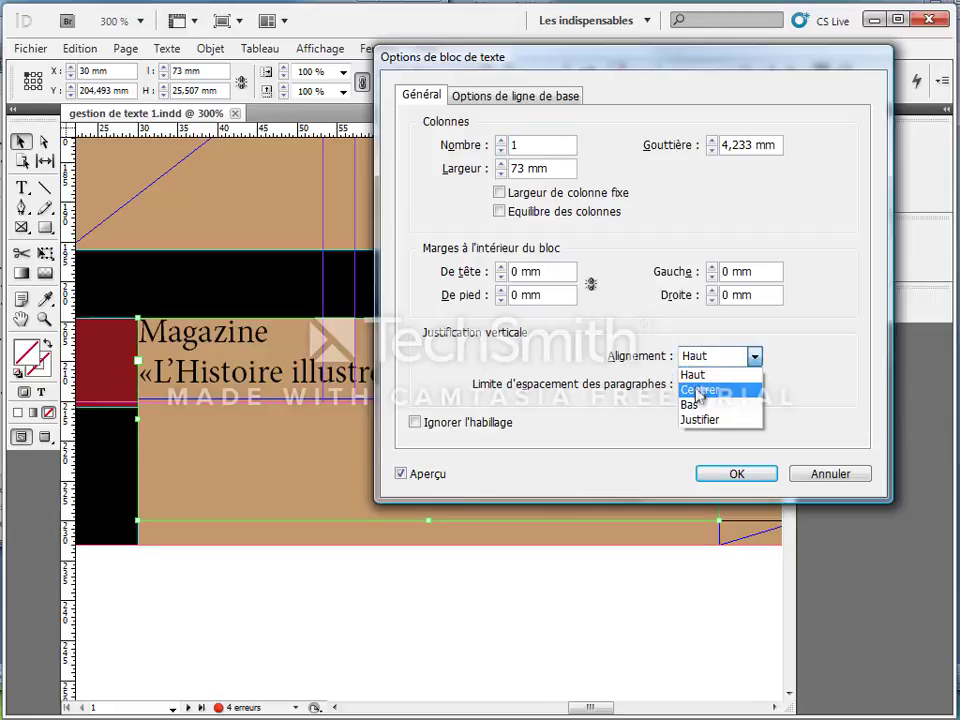
click(705, 389)
click(752, 357)
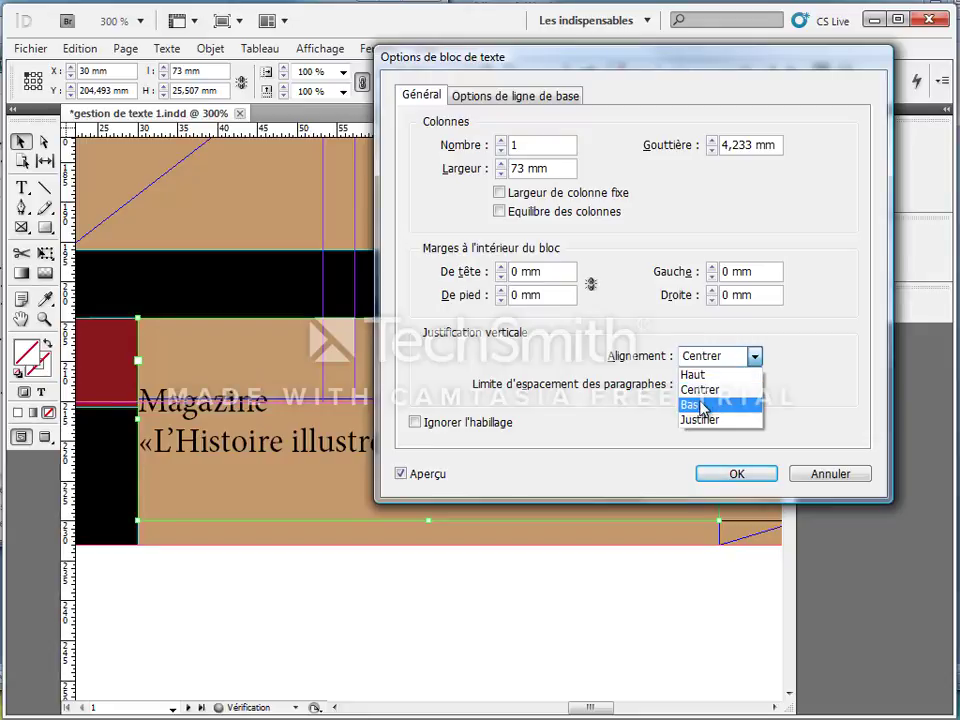
click(688, 403)
click(752, 357)
click(705, 389)
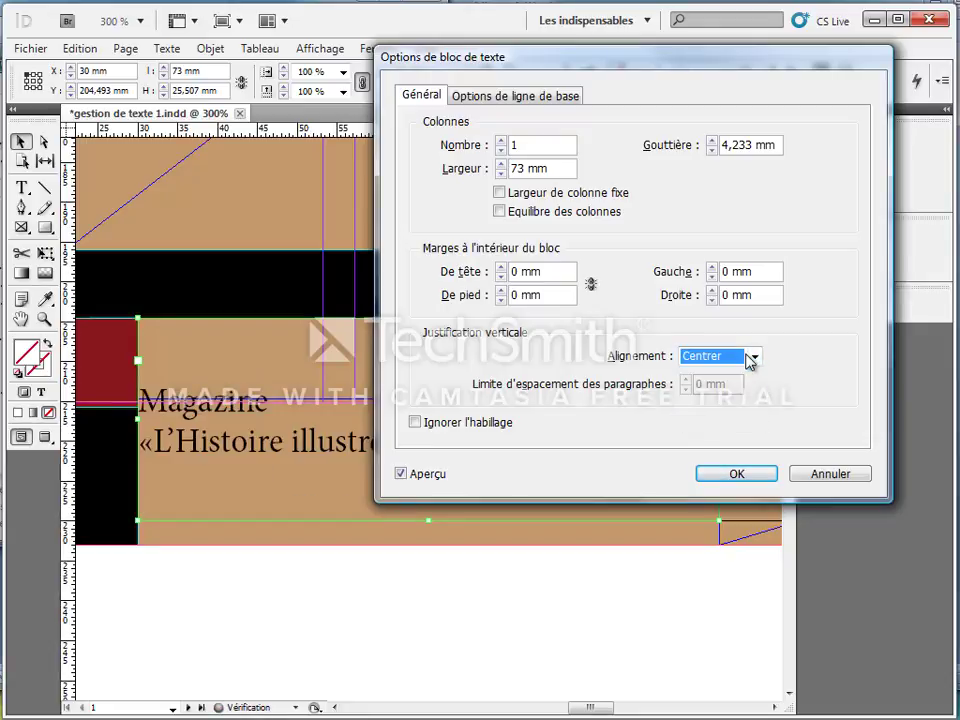
click(752, 357)
click(688, 403)
click(752, 357)
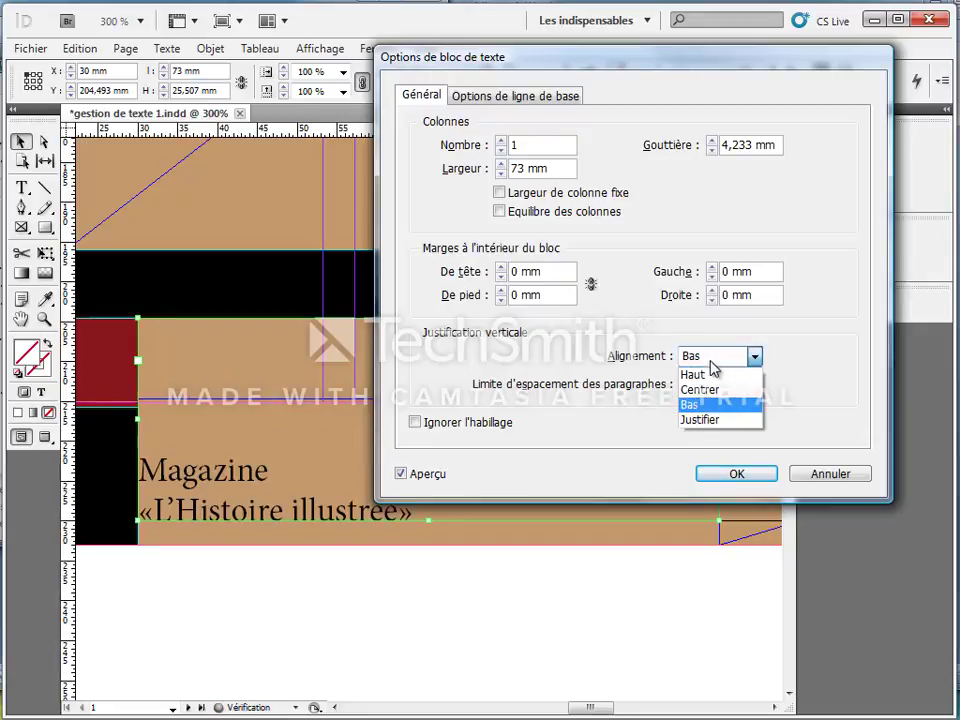
click(700, 374)
click(752, 358)
click(727, 420)
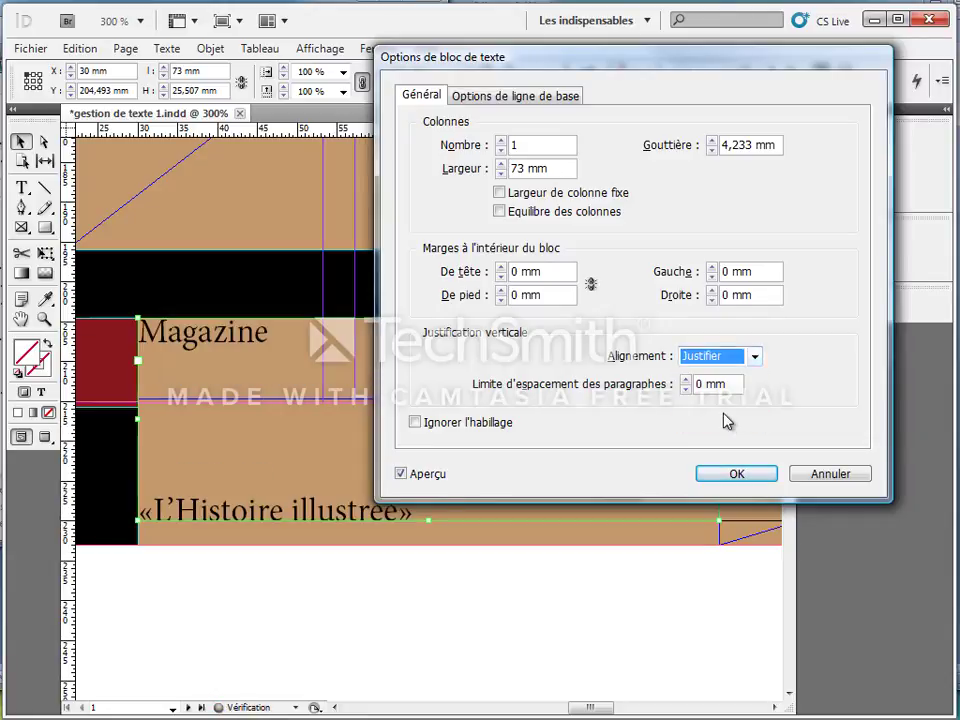
Set the Magazine frame's vertical alignment to Centrer and its left inset margin to 2 mm
click(752, 357)
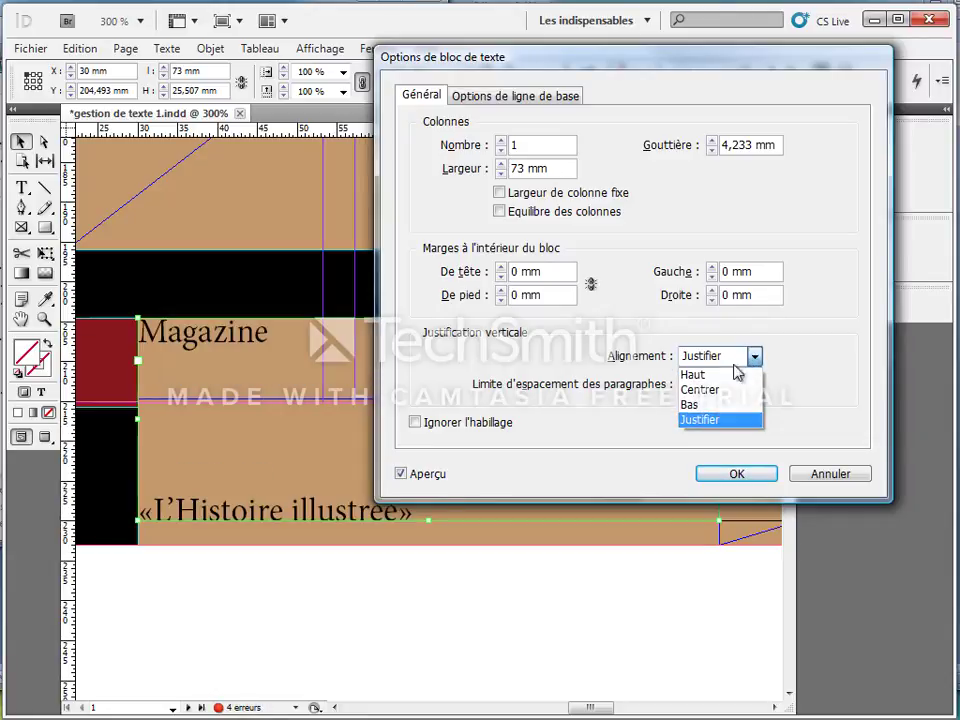
click(718, 390)
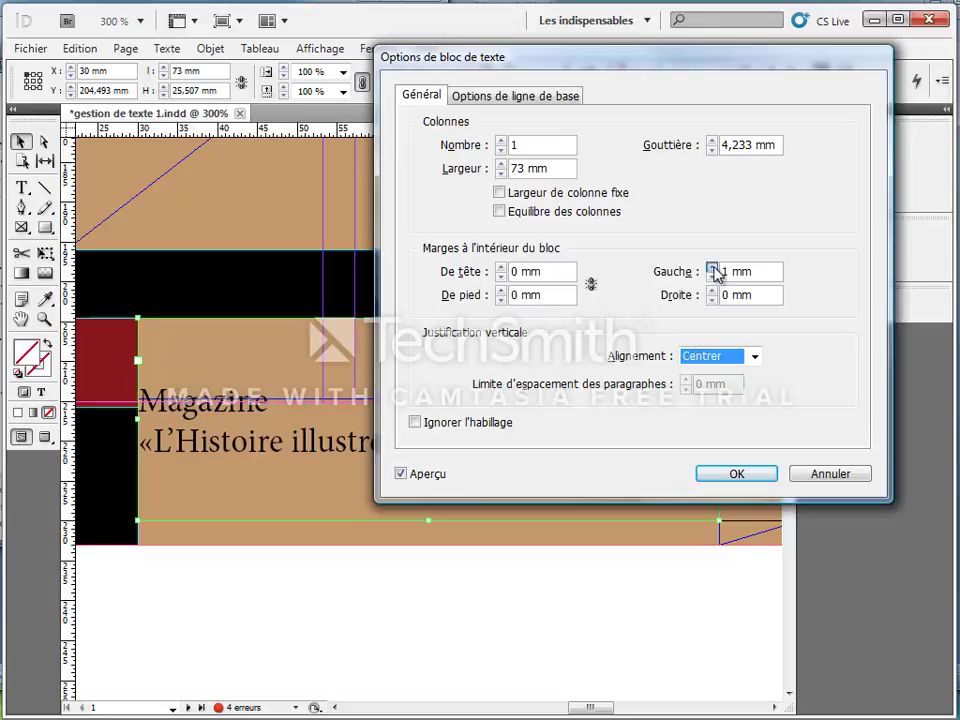
click(714, 271)
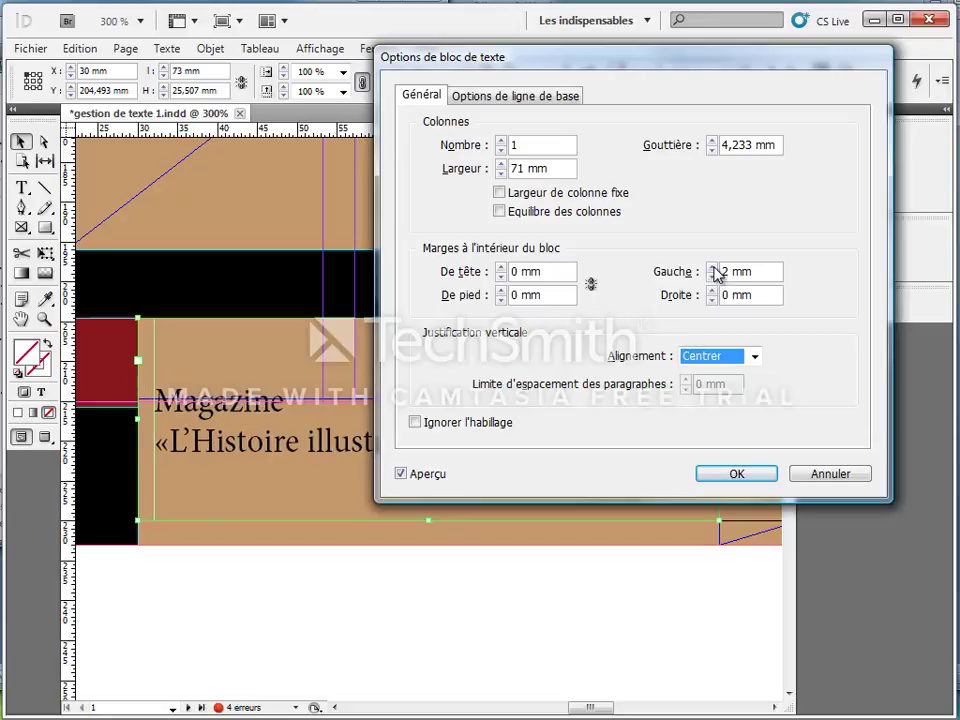
click(742, 476)
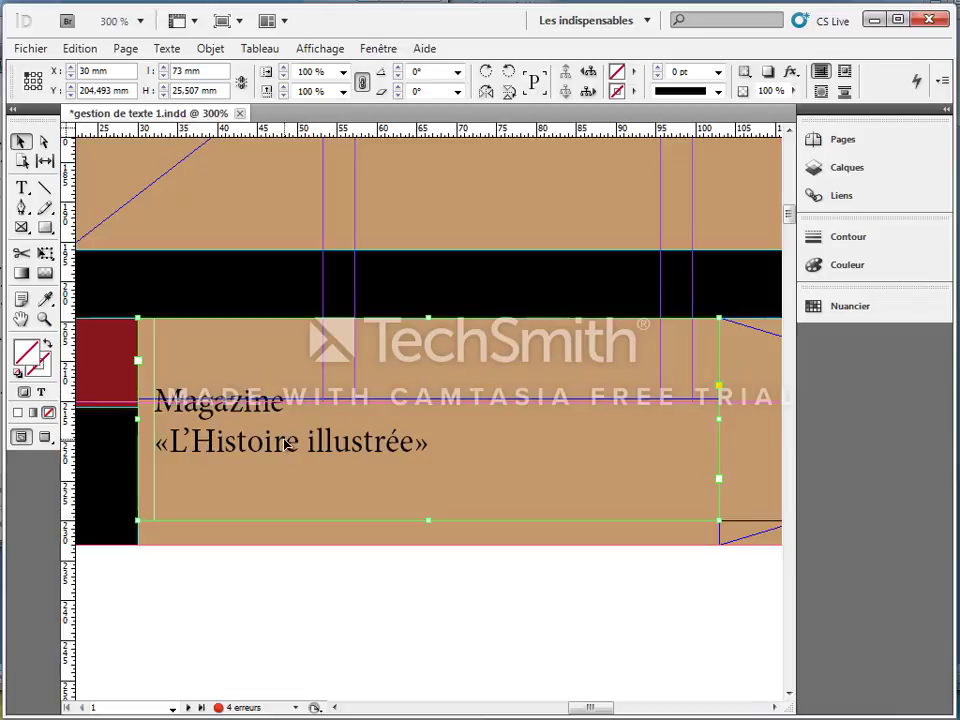
Round all four corners of the Dossier text frame with the rounded corner shape at a size of 6 mm
double_click(21, 319)
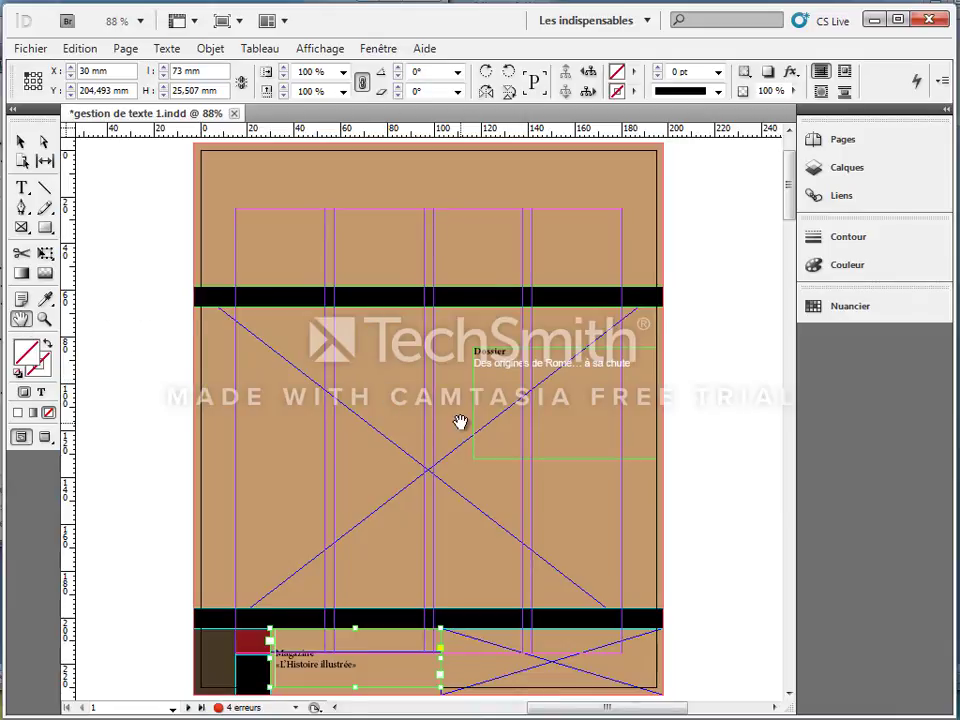
click(21, 141)
click(579, 381)
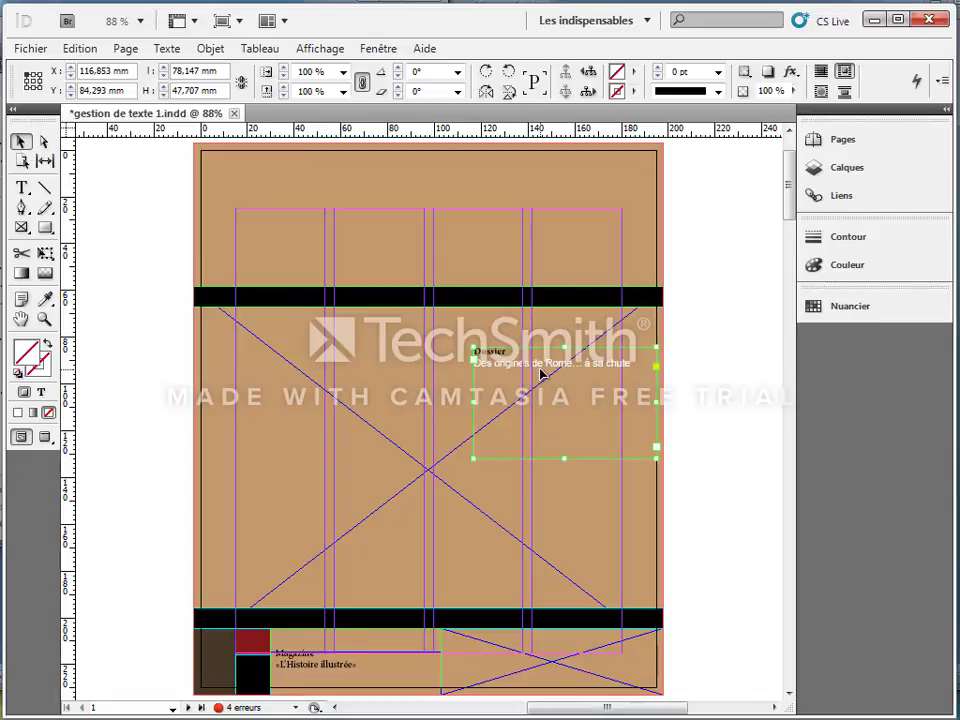
click(209, 48)
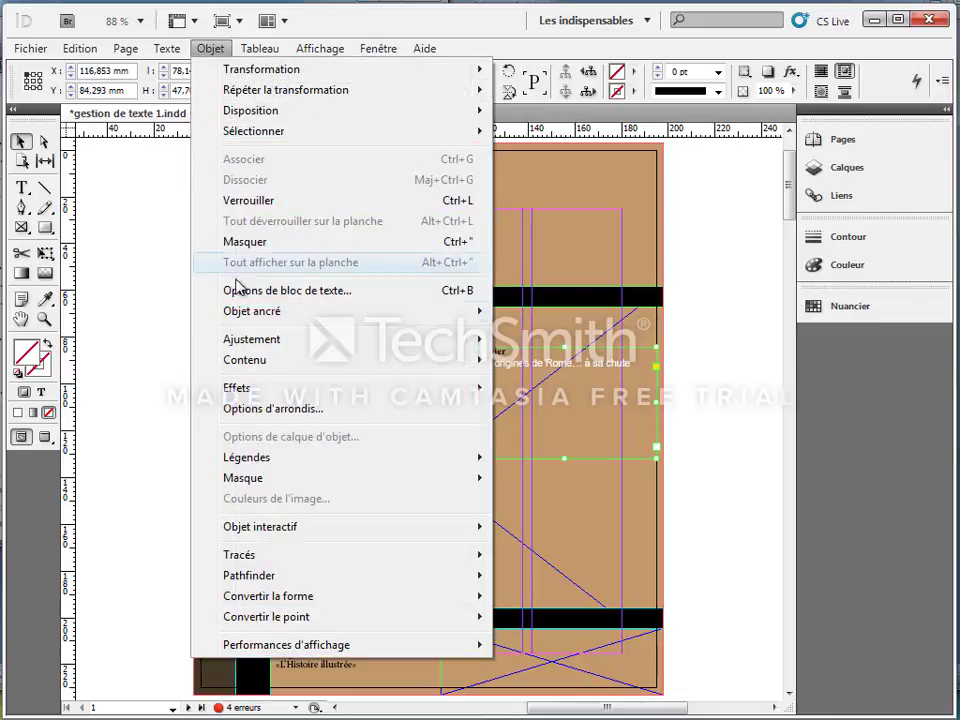
click(275, 410)
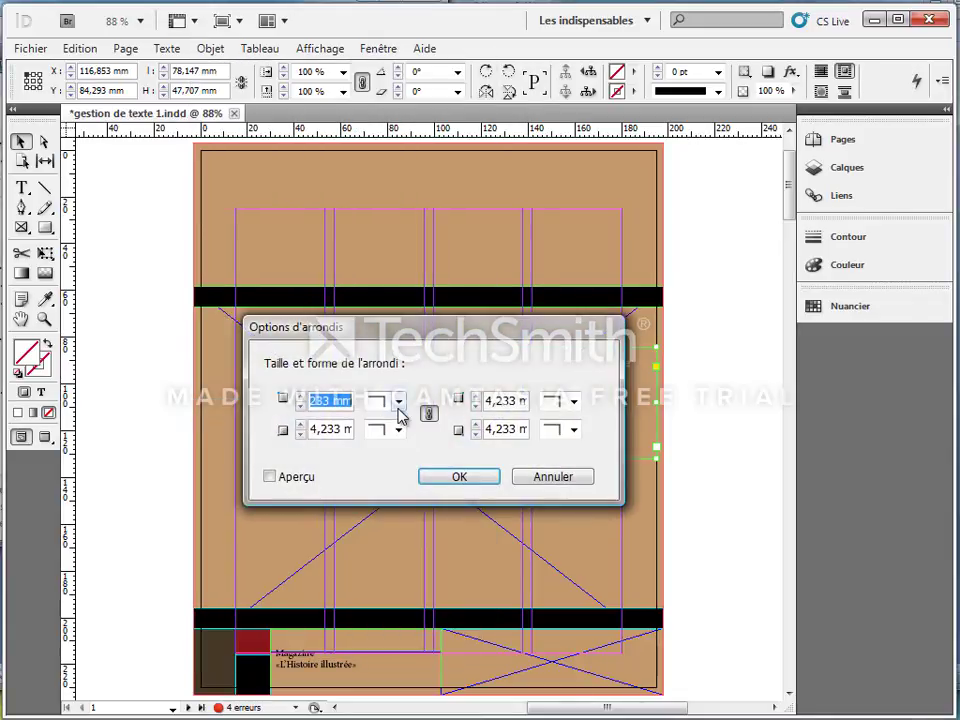
click(398, 401)
click(395, 514)
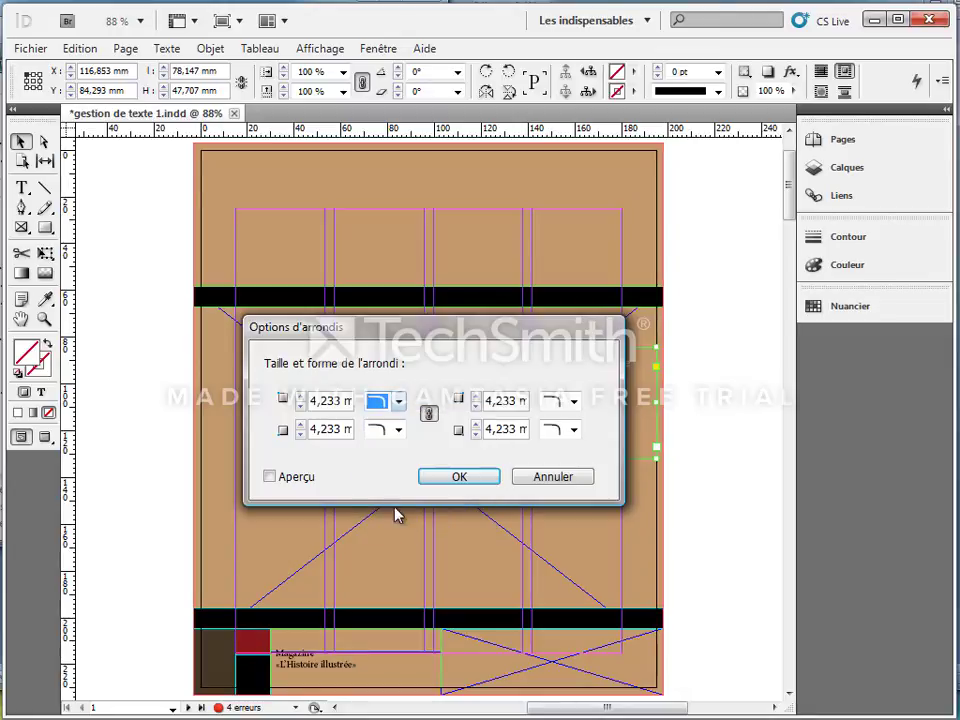
click(300, 396)
click(300, 396)
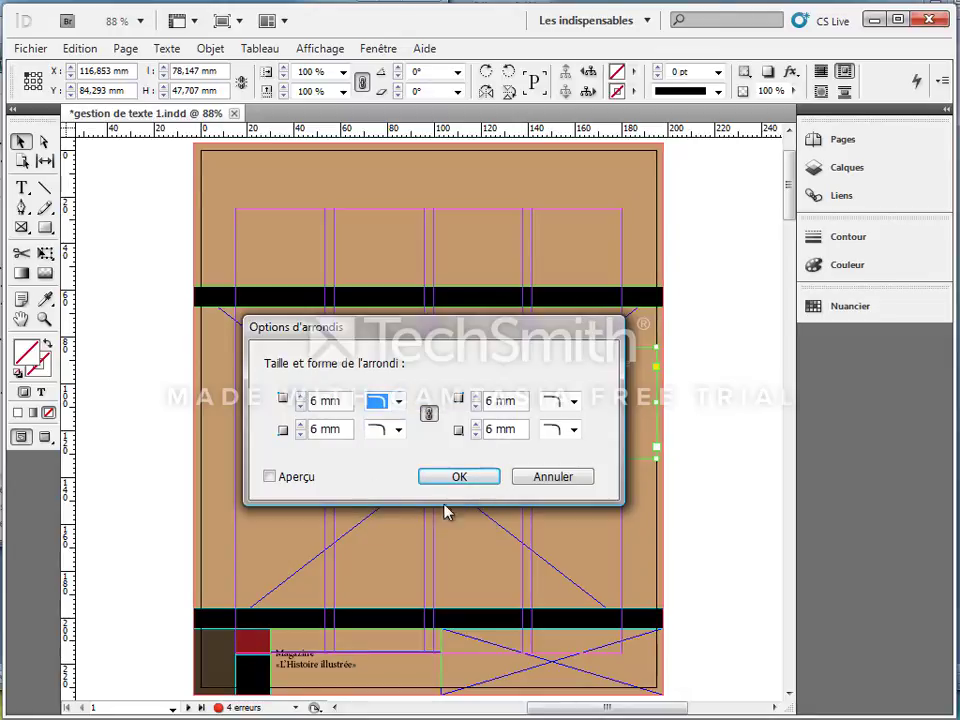
click(459, 476)
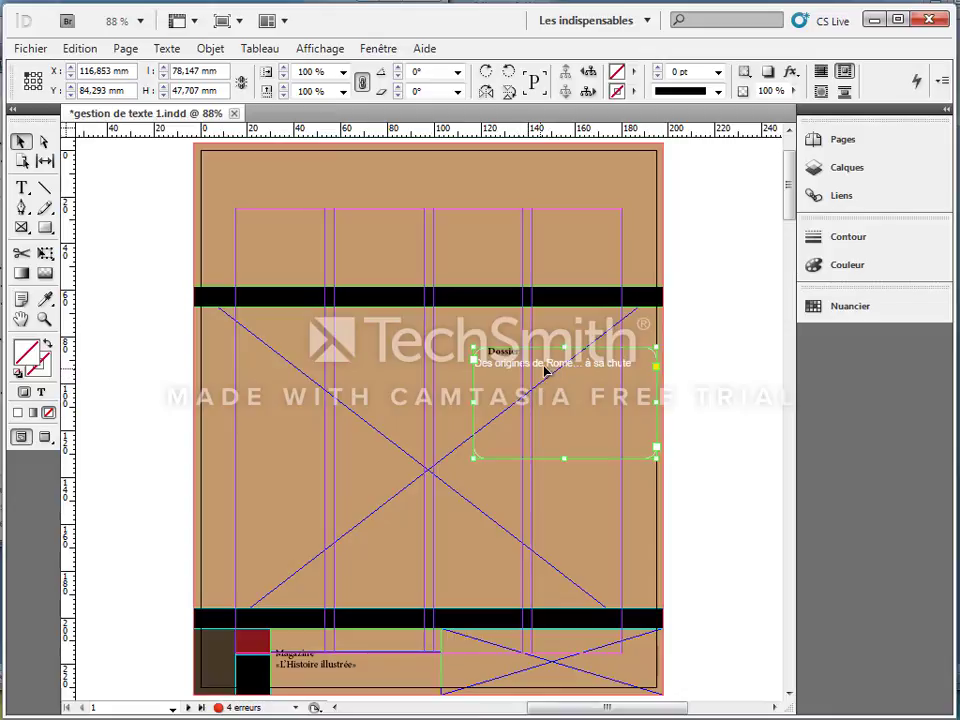
Set the Dossier frame's inner margin to 6 mm and undo both this margin and the frame's rounded corners
click(218, 57)
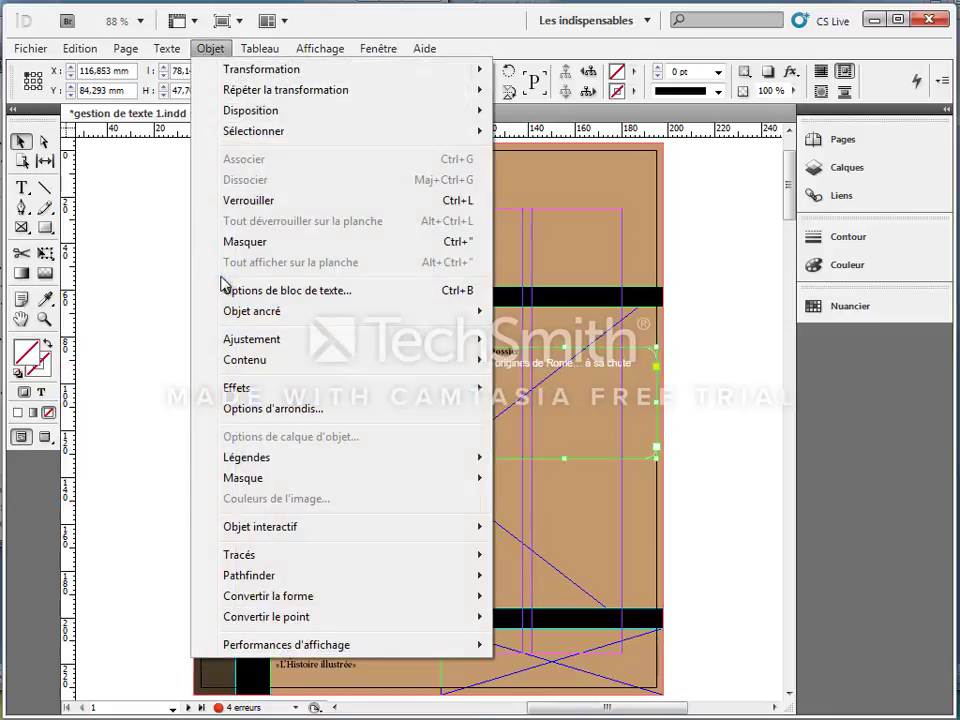
click(225, 291)
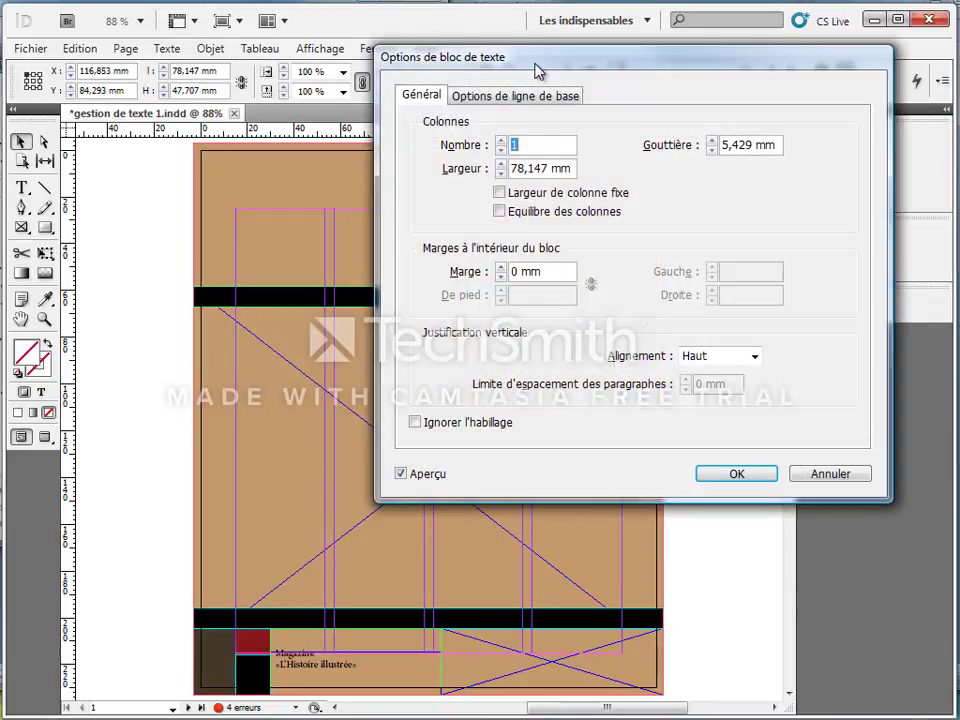
drag(534, 71, 598, 172)
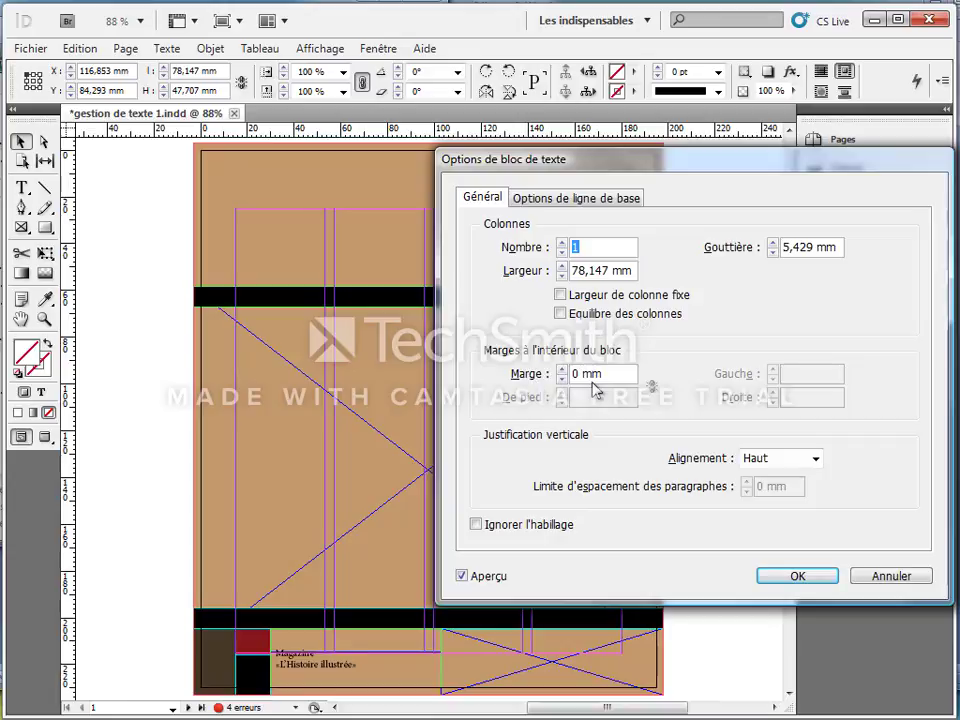
click(576, 373)
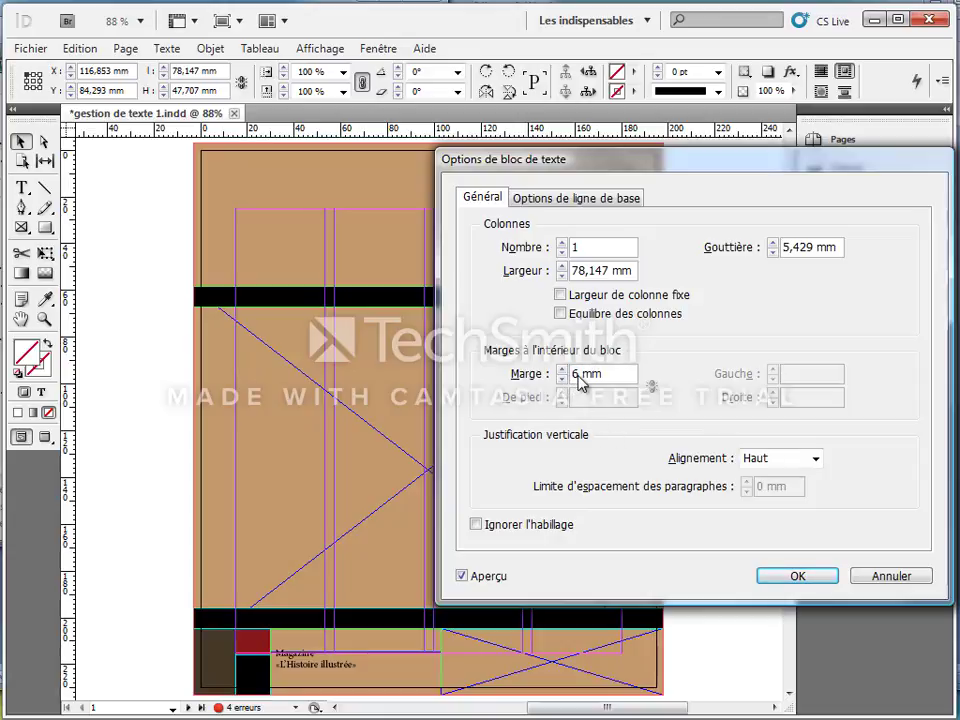
click(795, 575)
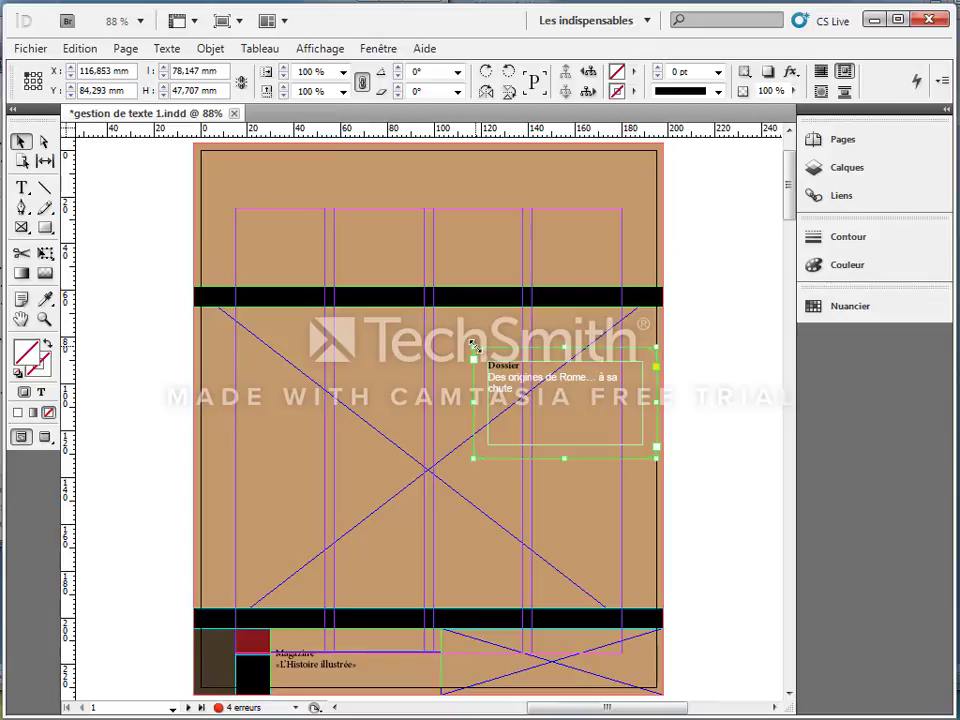
key(ctrl+z)
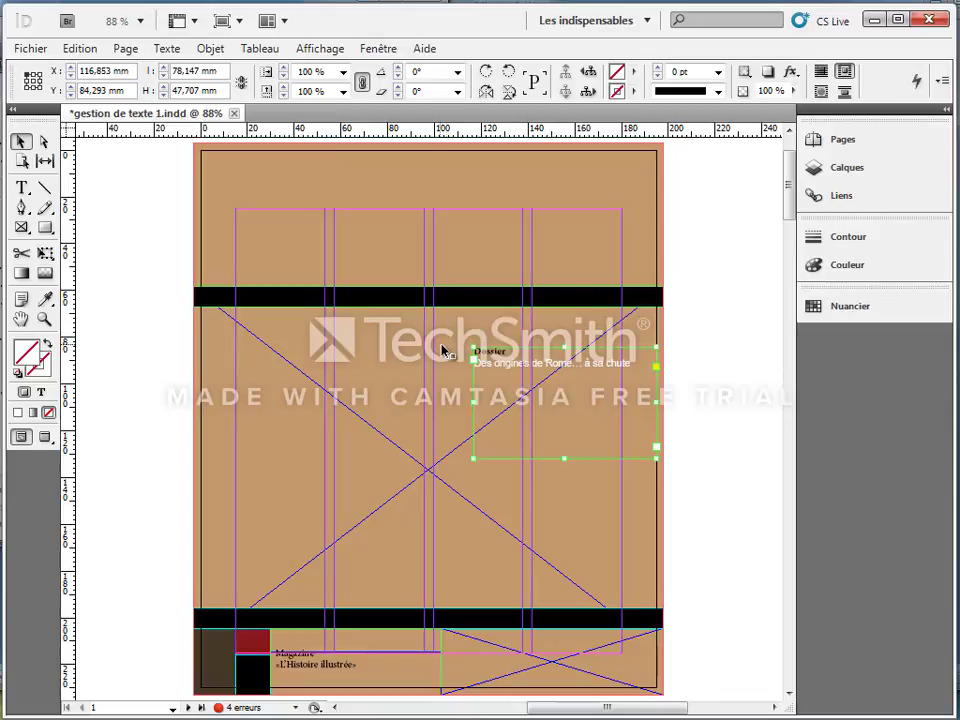
Split the body text frame beside La Rome Antique on page 3 into 2 balanced columns with a 4 mm gutter
scroll(440, 346, down, 3)
scroll(439, 346, down, 1)
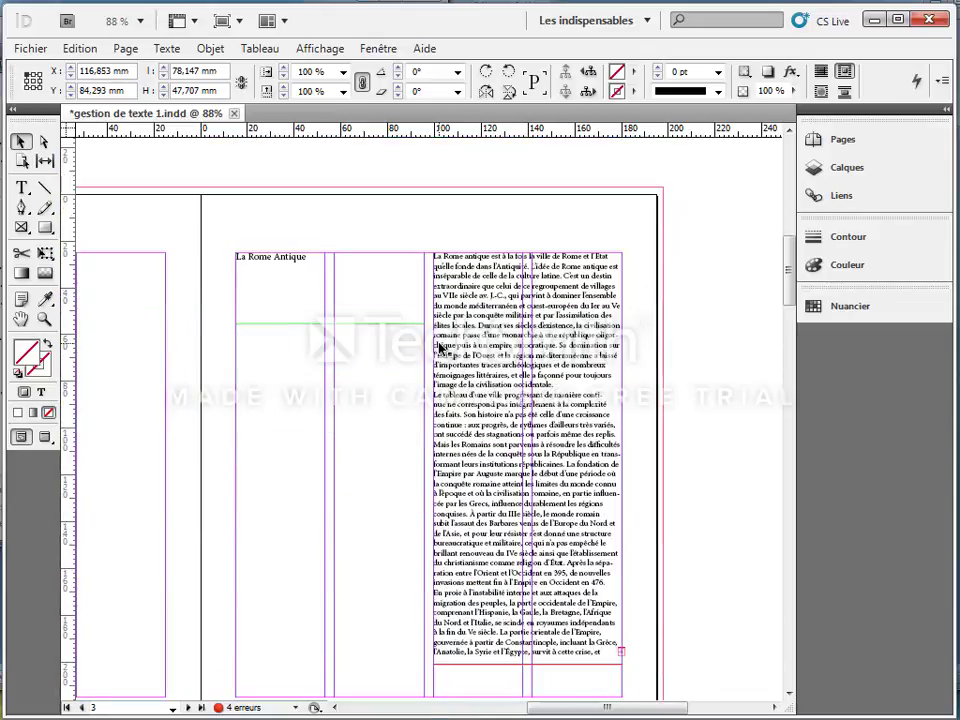
scroll(445, 346, down, 2)
scroll(445, 346, up, 1)
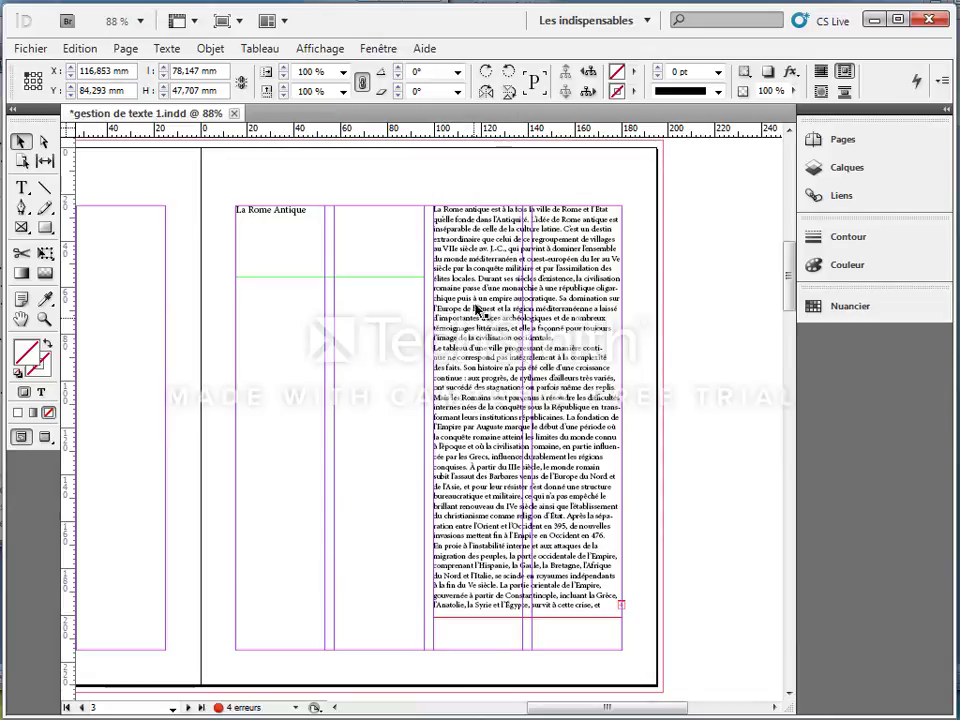
click(484, 349)
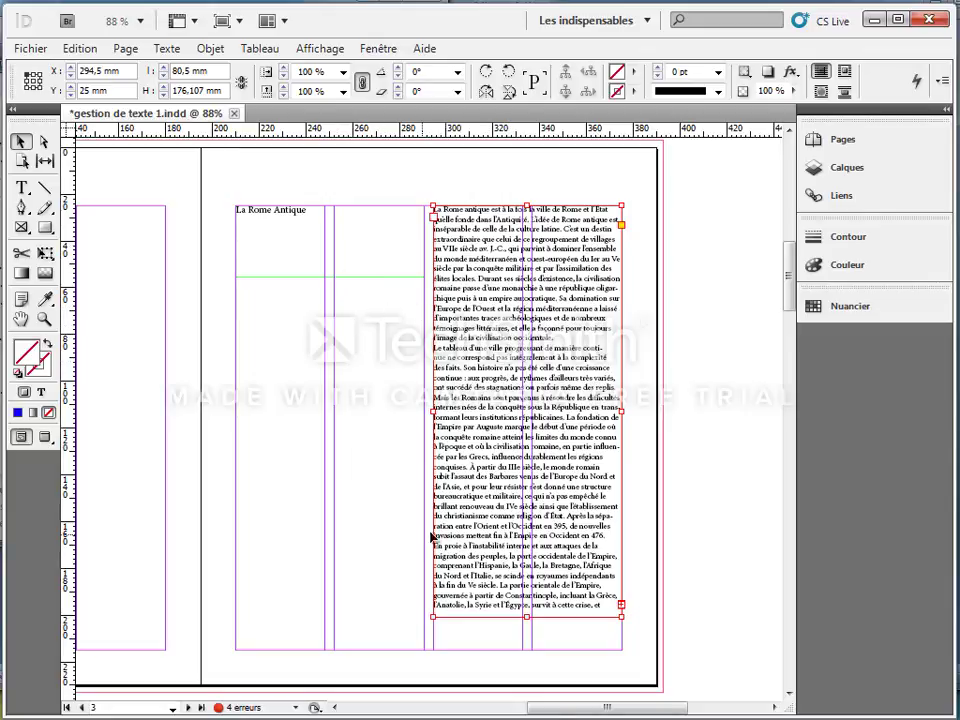
click(211, 50)
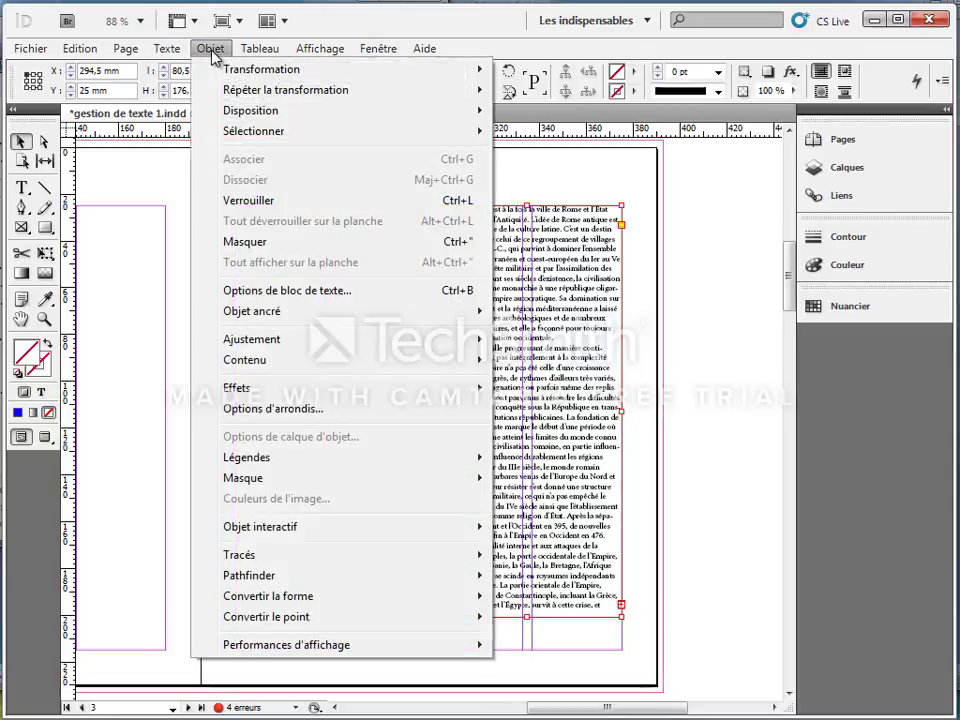
click(240, 290)
drag(527, 172, 240, 305)
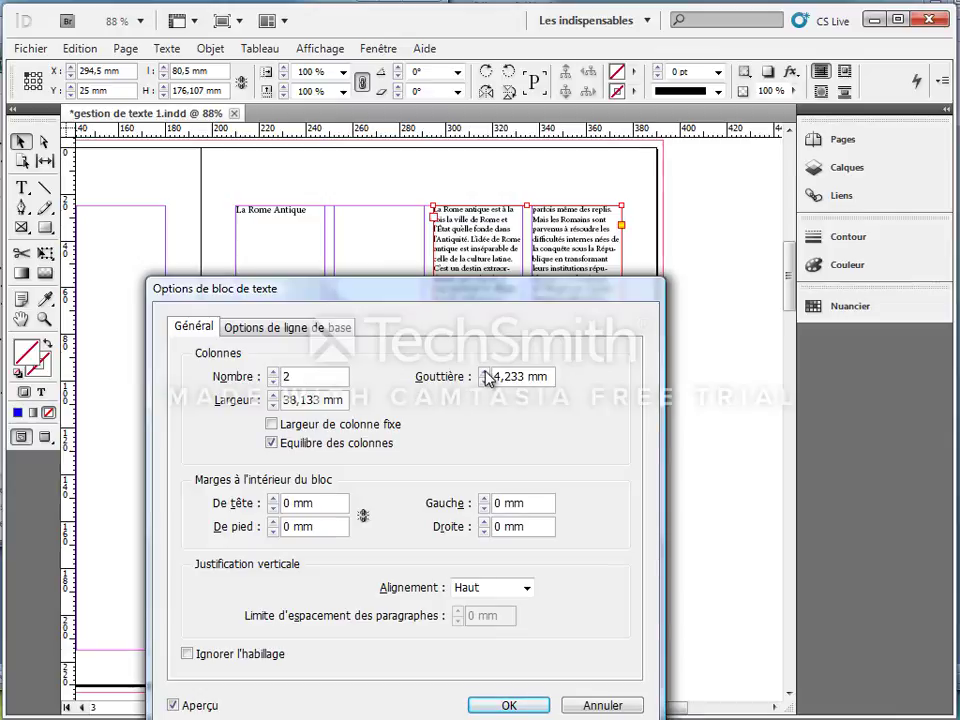
click(484, 382)
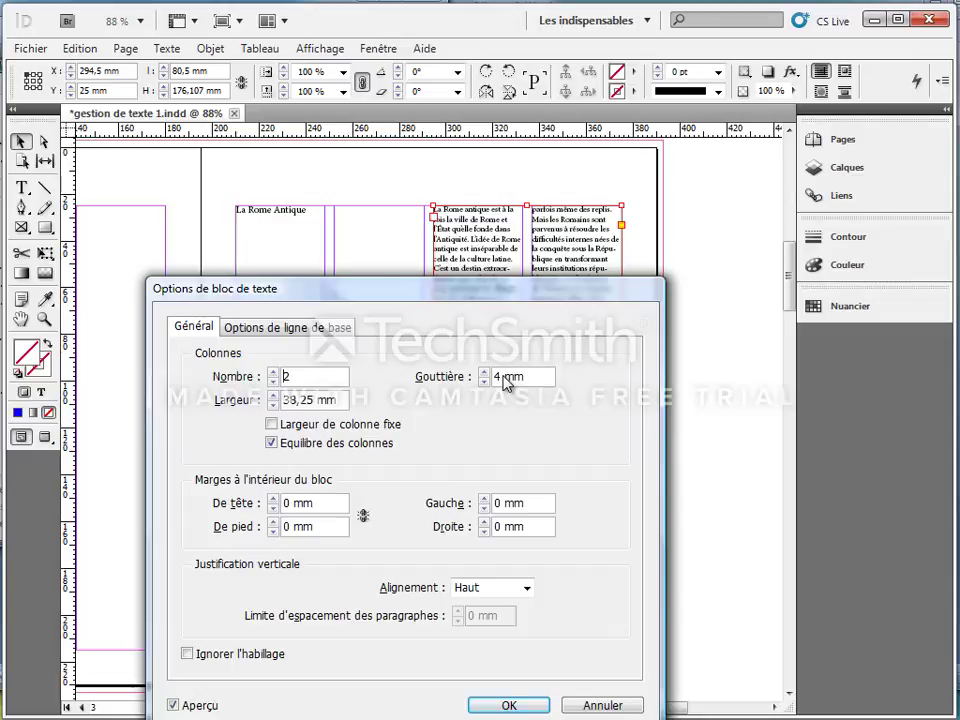
Try widening the gutter between the two columns to 13 mm, and return it to 4 mm
click(485, 372)
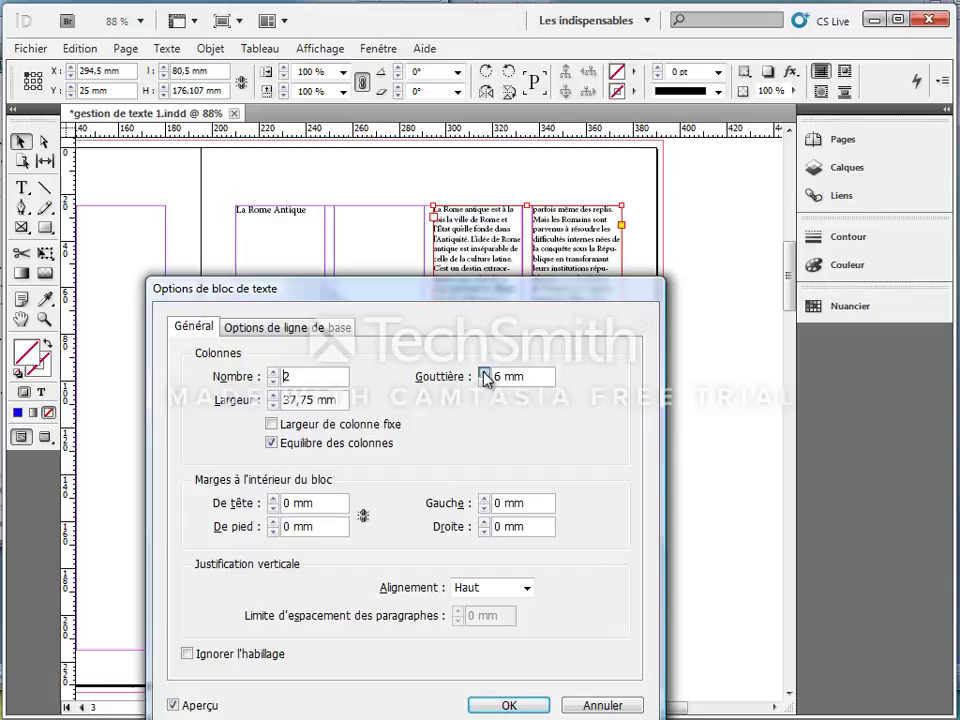
click(485, 372)
click(485, 372)
click(485, 372)
click(485, 372)
click(485, 372)
click(485, 372)
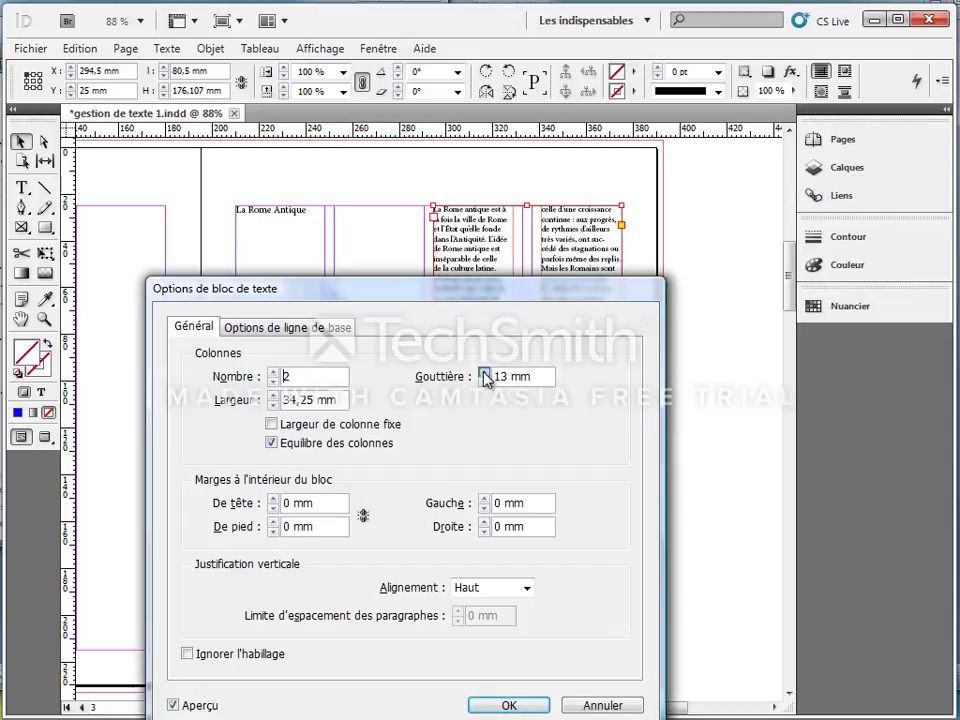
click(485, 372)
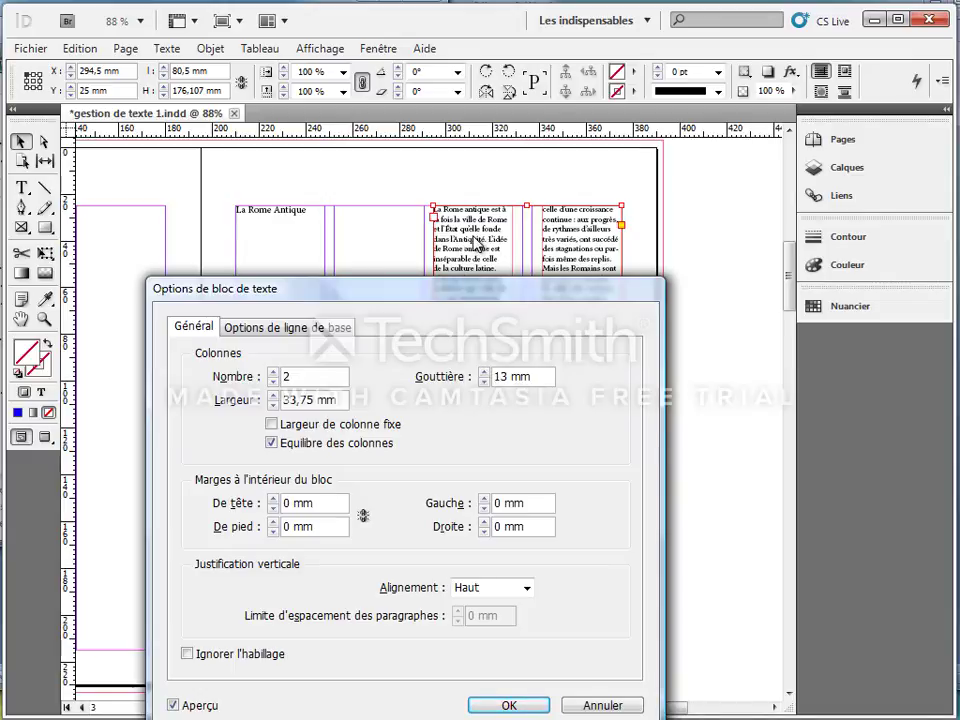
click(484, 382)
click(484, 382)
click(484, 382)
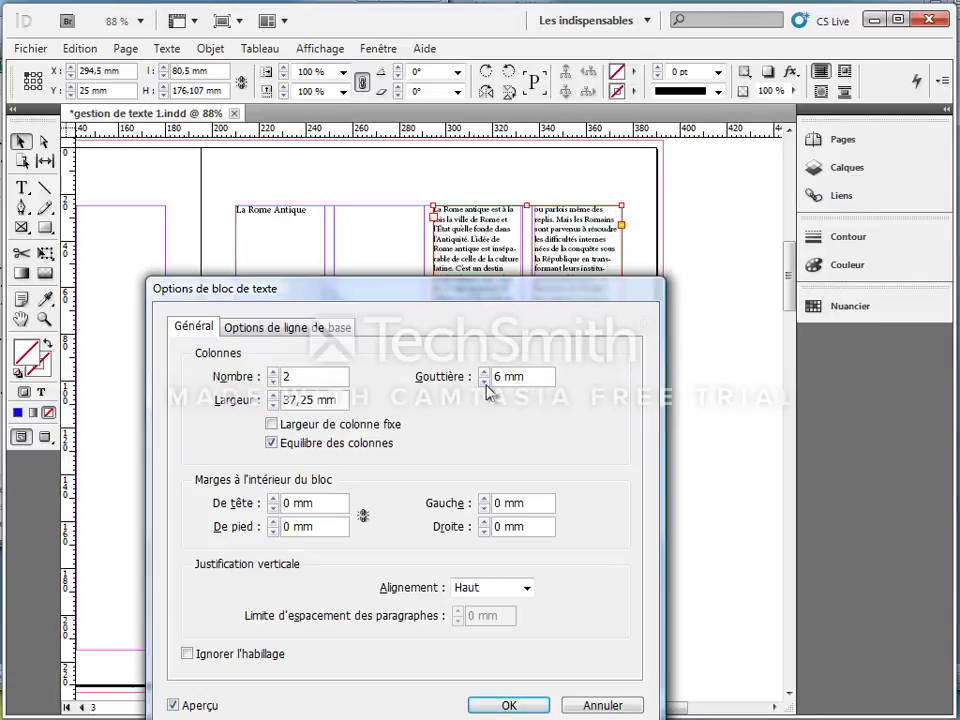
click(485, 382)
click(485, 382)
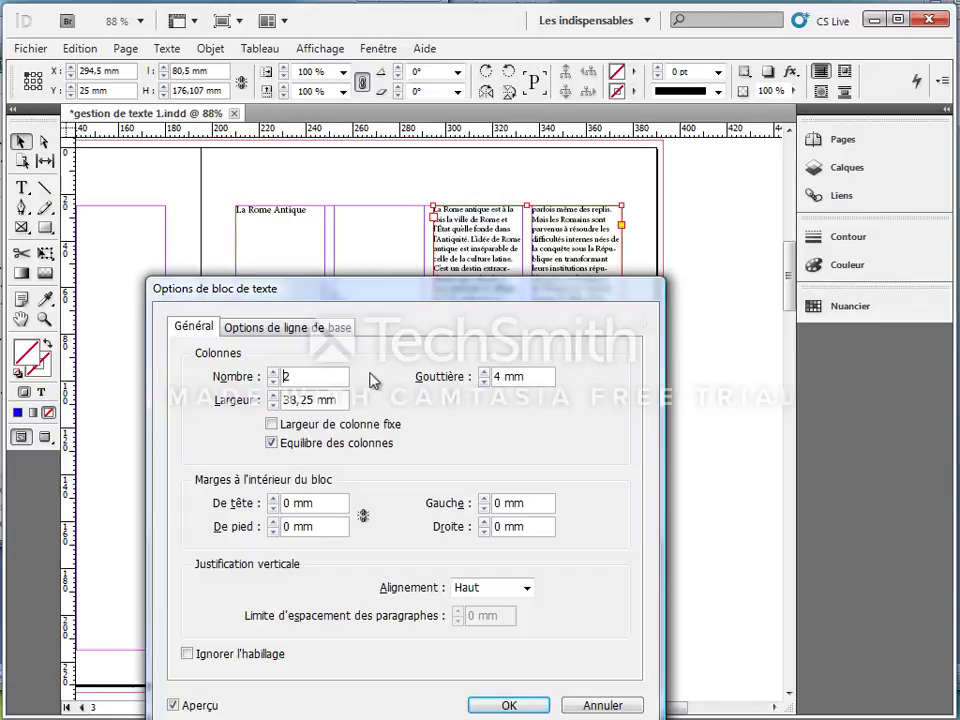
Enable fixed column width for the frame and try increasing the gutter to 15 mm
click(272, 425)
click(486, 372)
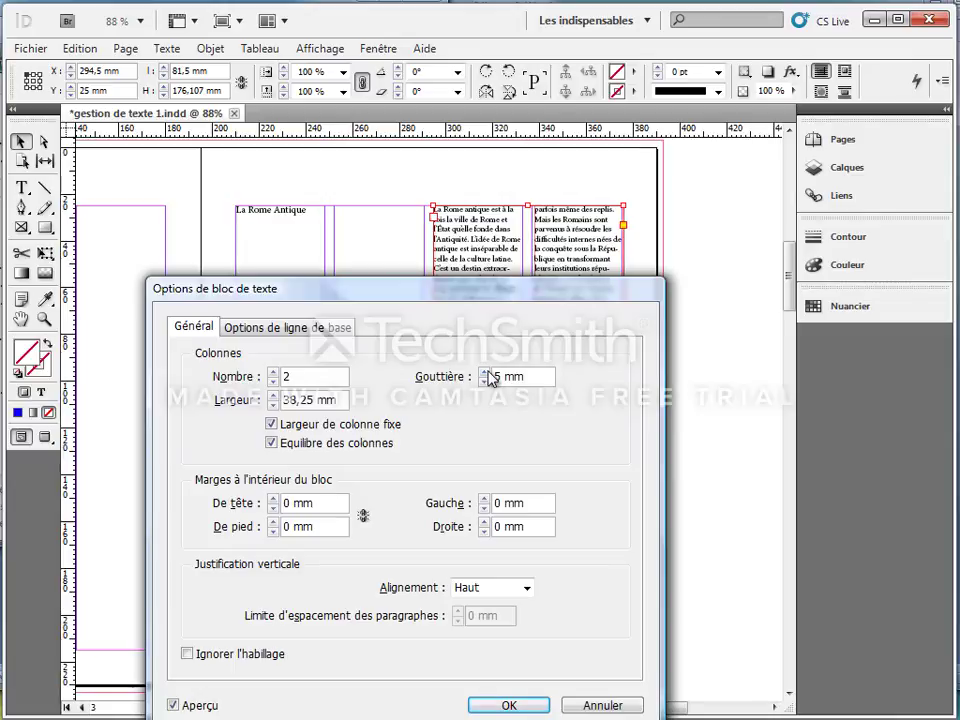
click(484, 372)
click(484, 372)
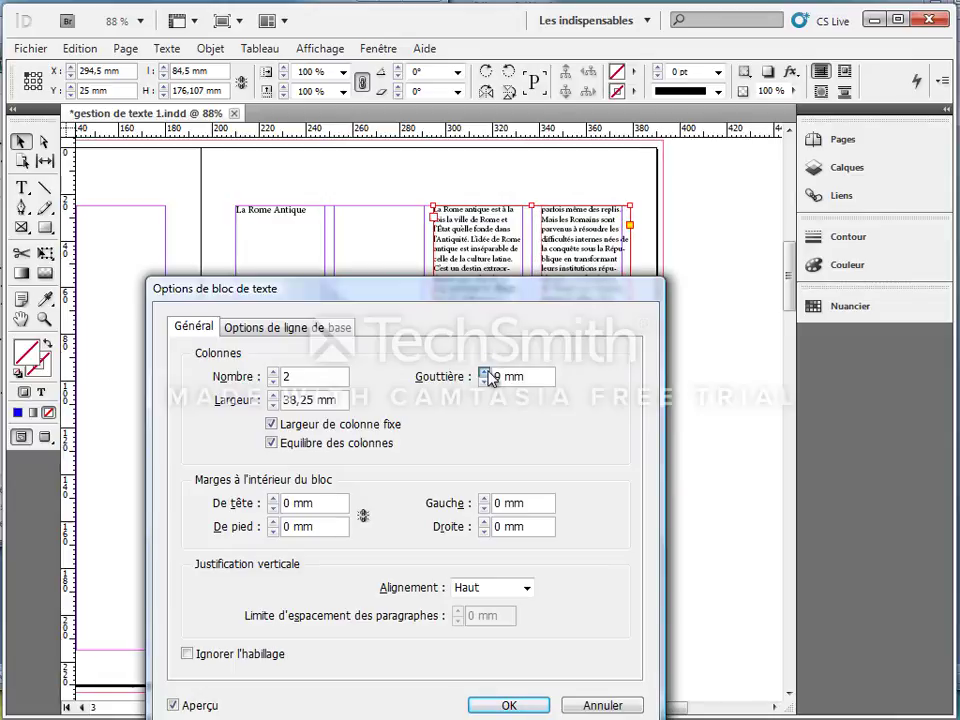
click(484, 372)
click(485, 372)
click(485, 372)
click(485, 372)
click(485, 372)
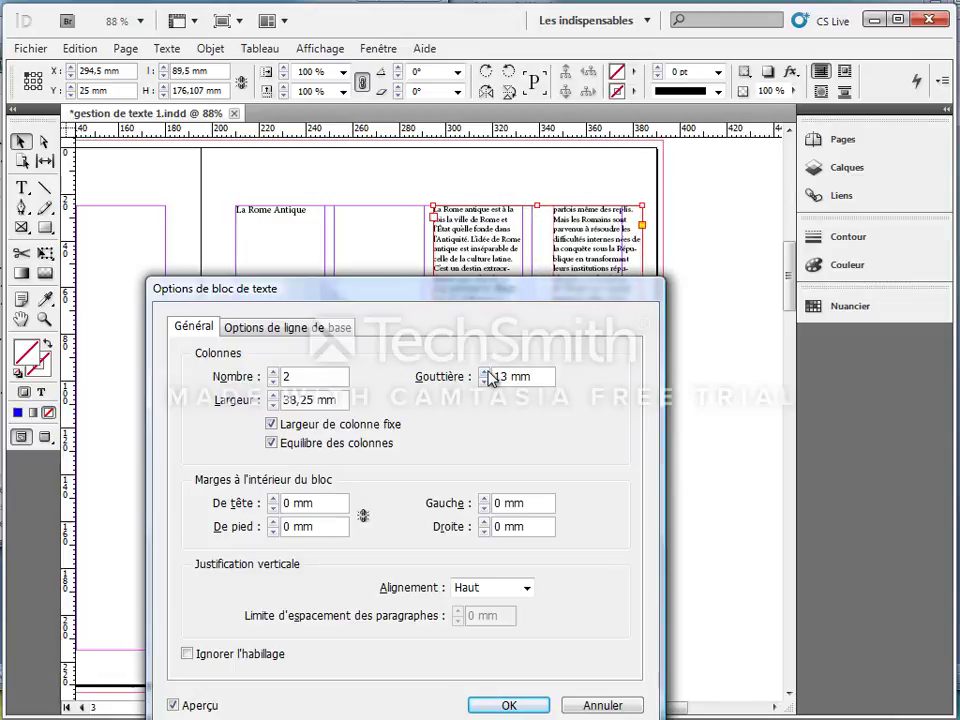
click(485, 372)
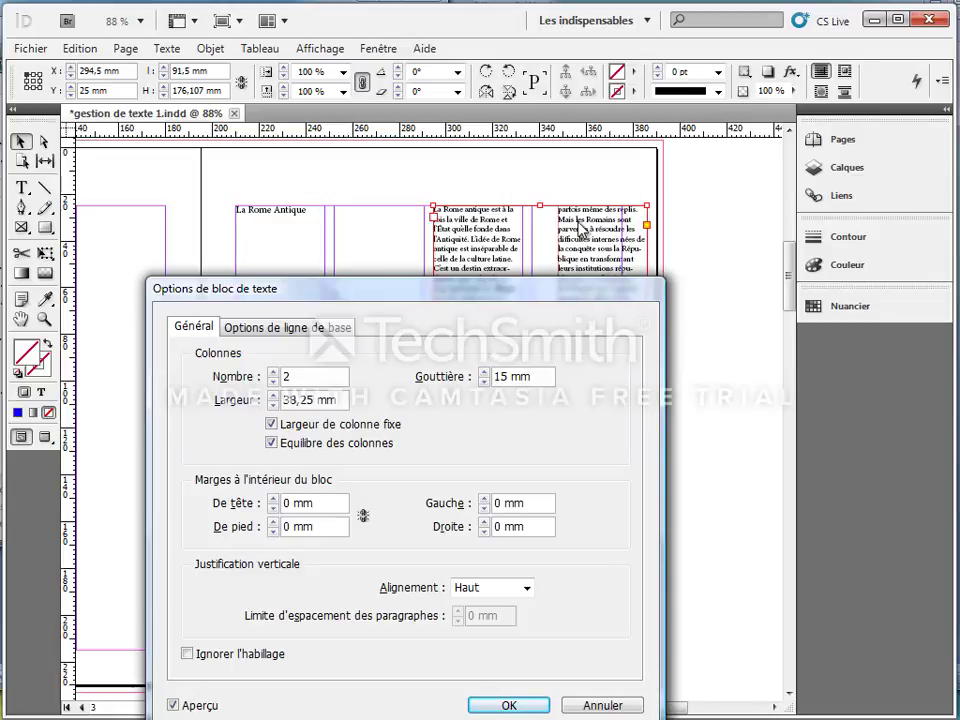
Restore the frame's gutter to 4 mm and turn off the fixed column width
click(484, 381)
click(484, 381)
click(484, 381)
click(484, 381)
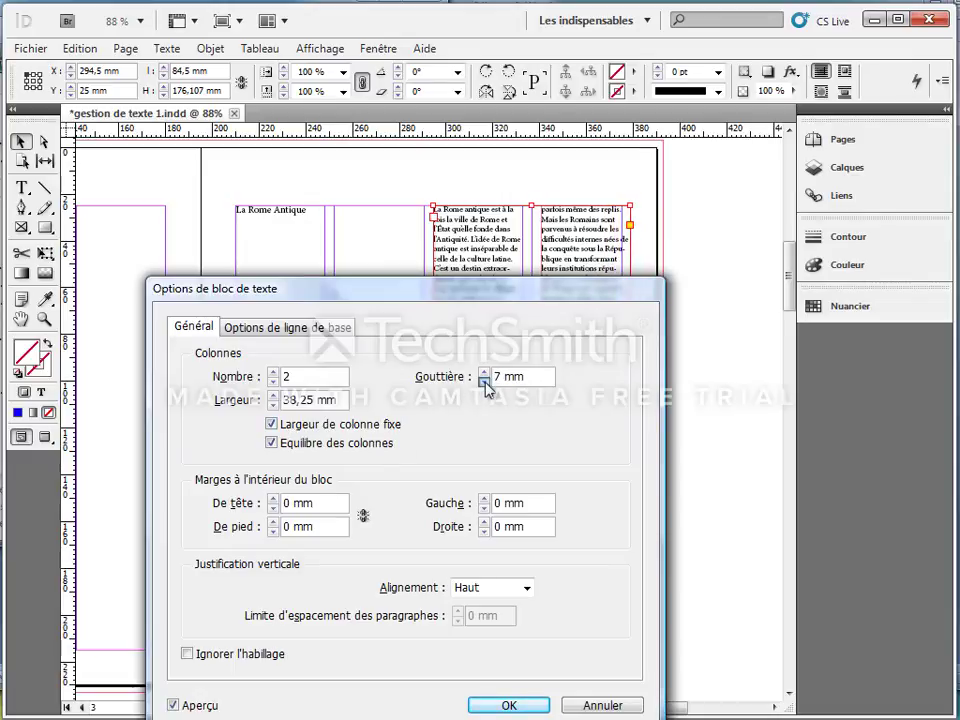
click(484, 381)
click(484, 381)
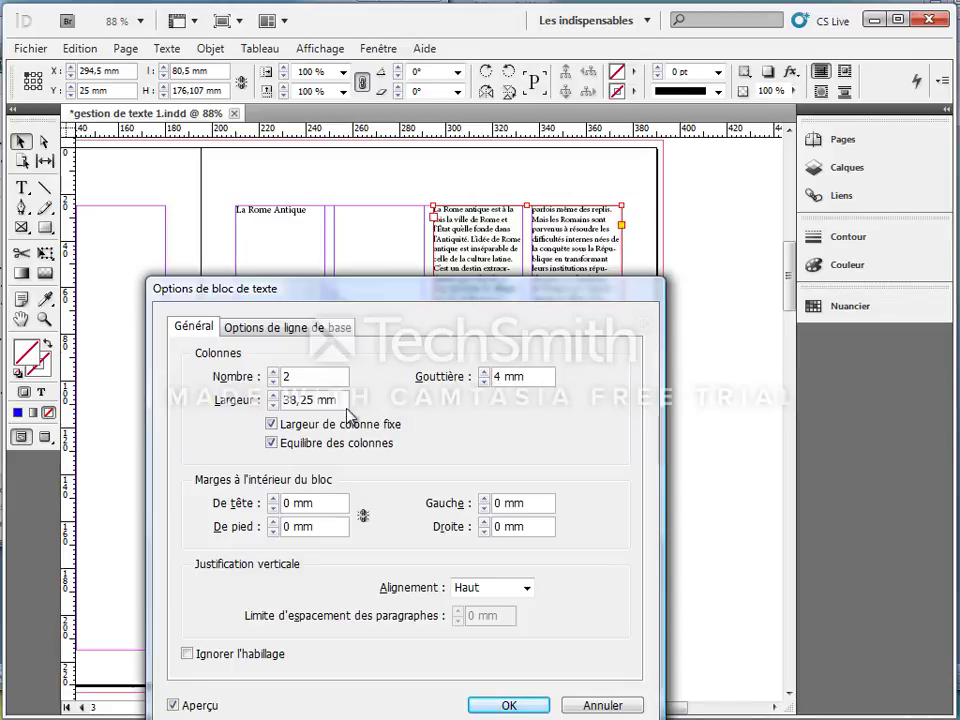
click(272, 425)
Move the text frame options dialog clear of the text, apply the column settings and deselect the frame
drag(375, 294, 699, 226)
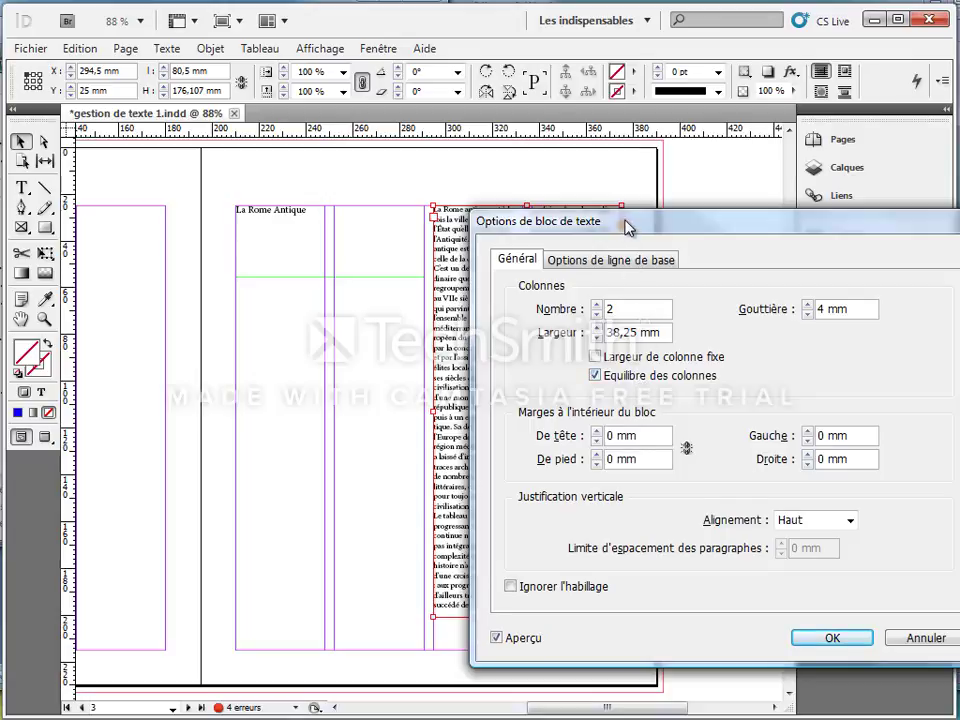
drag(628, 225, 674, 205)
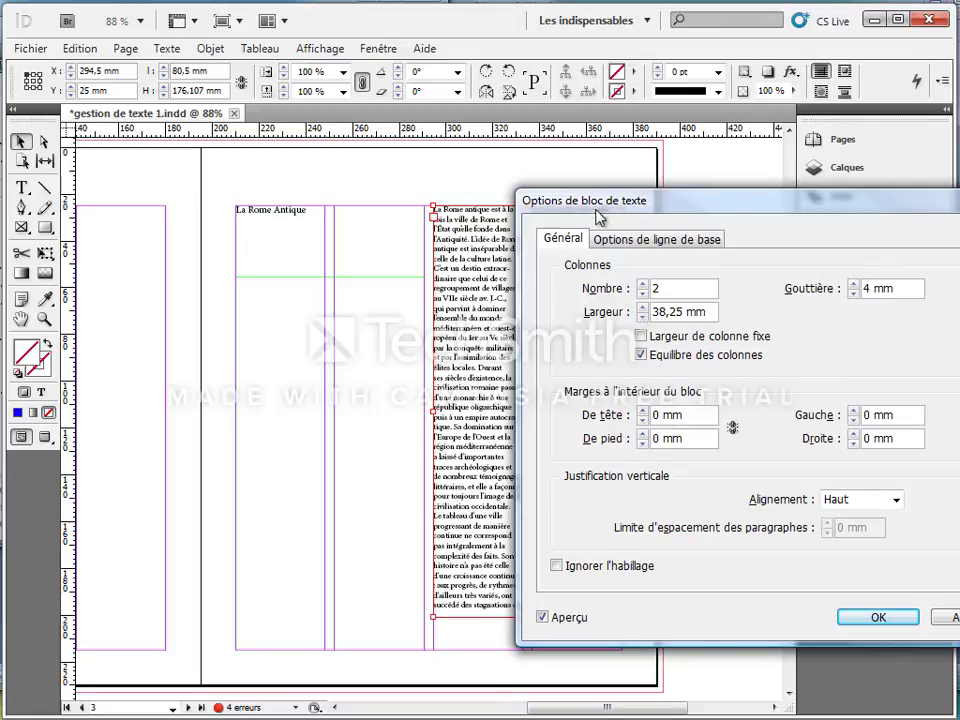
drag(598, 215, 145, 180)
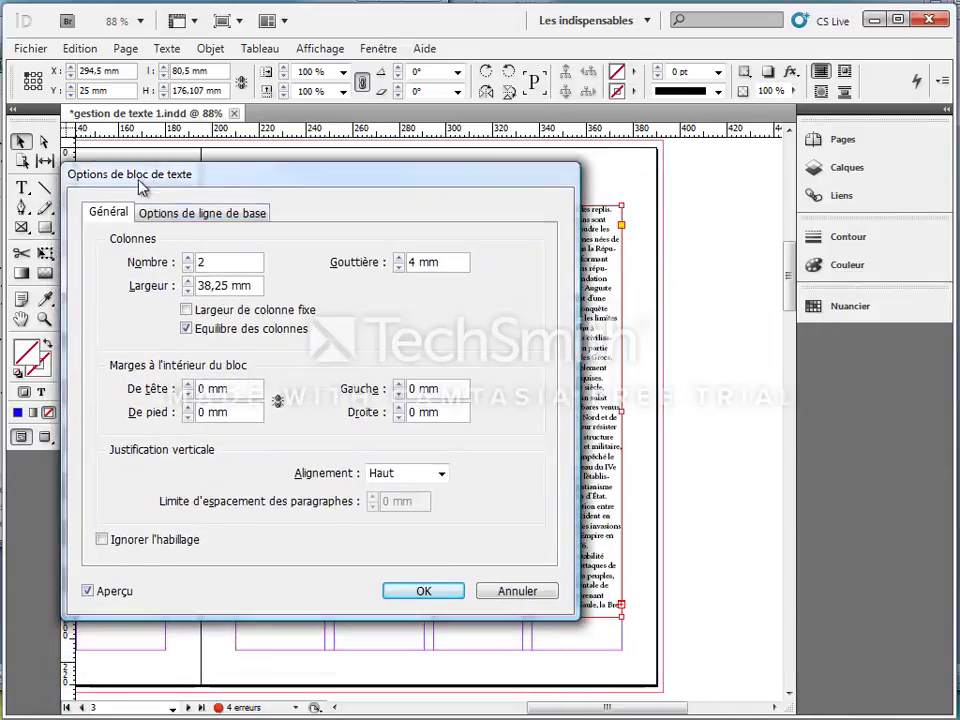
click(414, 591)
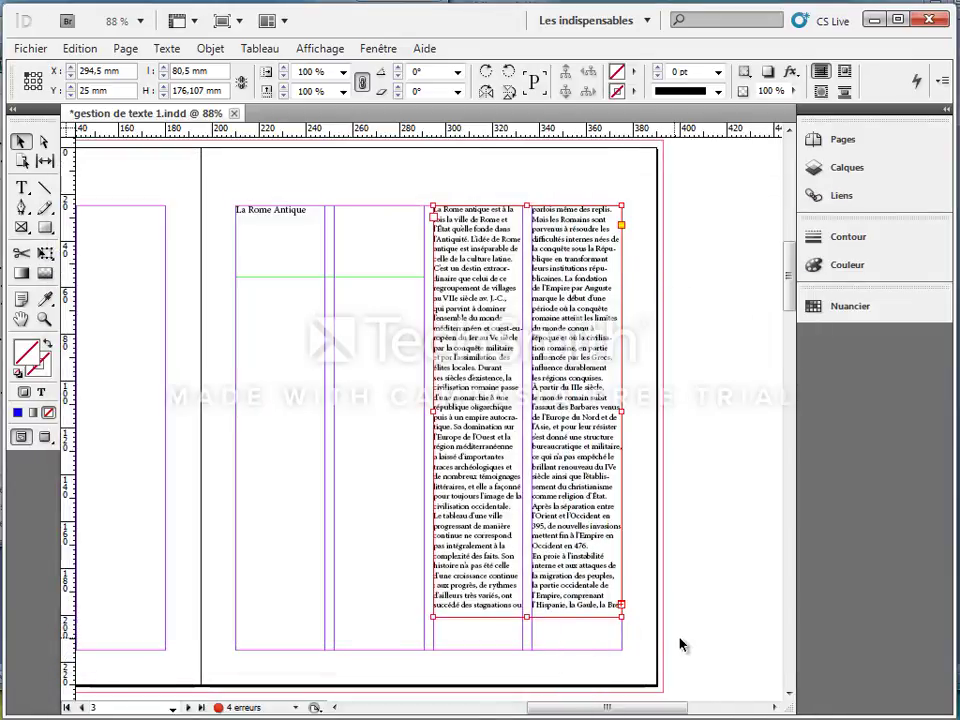
click(677, 591)
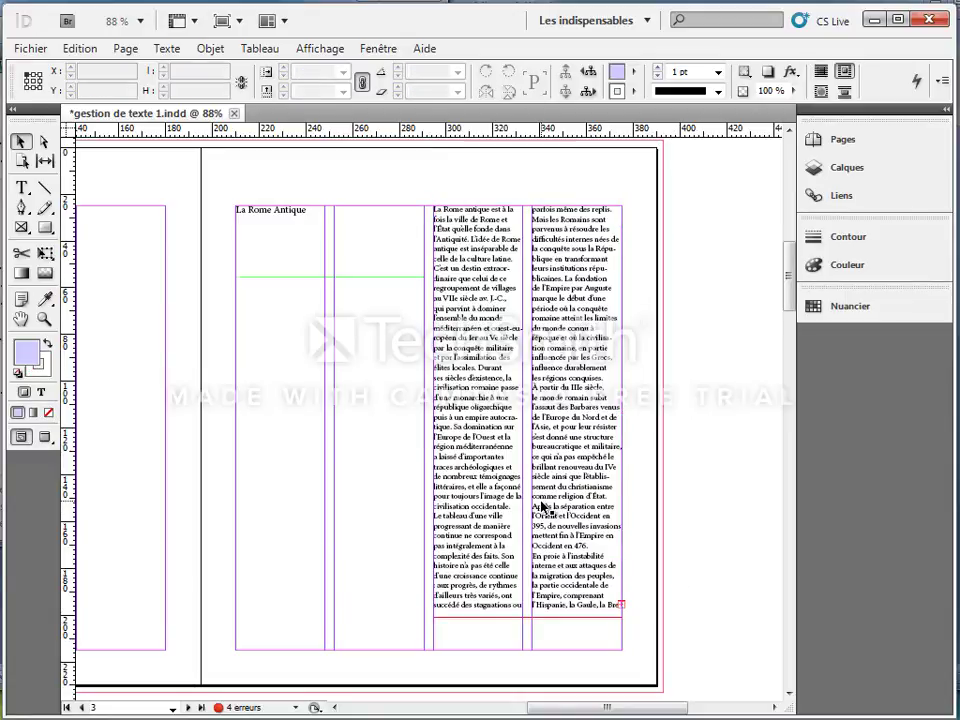
Split the body text frame beside La Fondation de l'Urbs on page 6 into 2 columns with a 4 mm gutter
scroll(540, 507, down, 15)
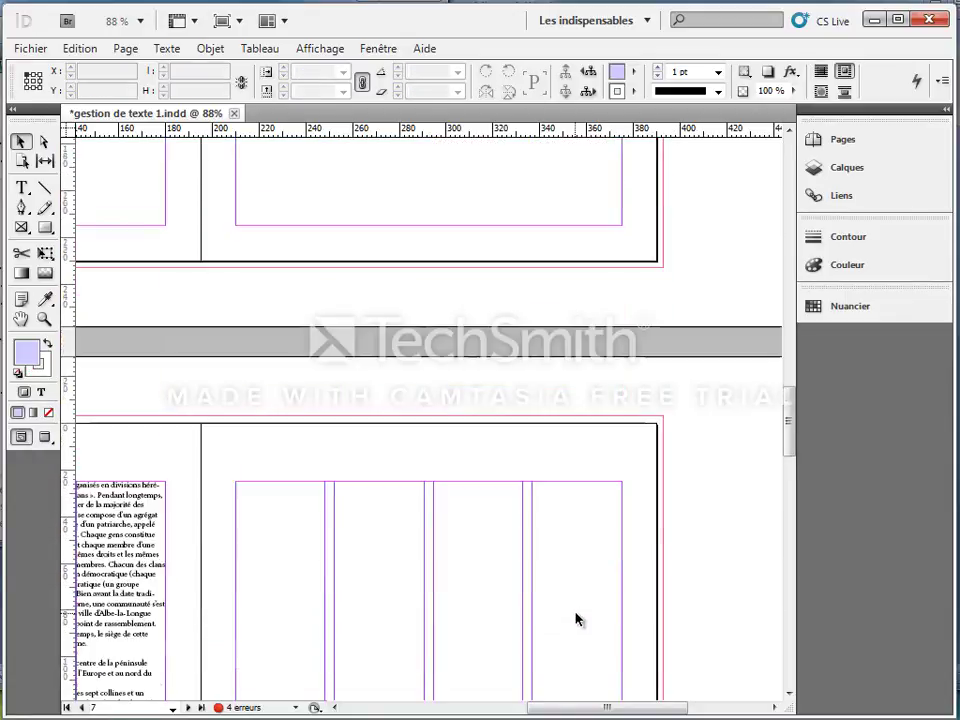
scroll(590, 640, down, 3)
key(ctrl+minus)
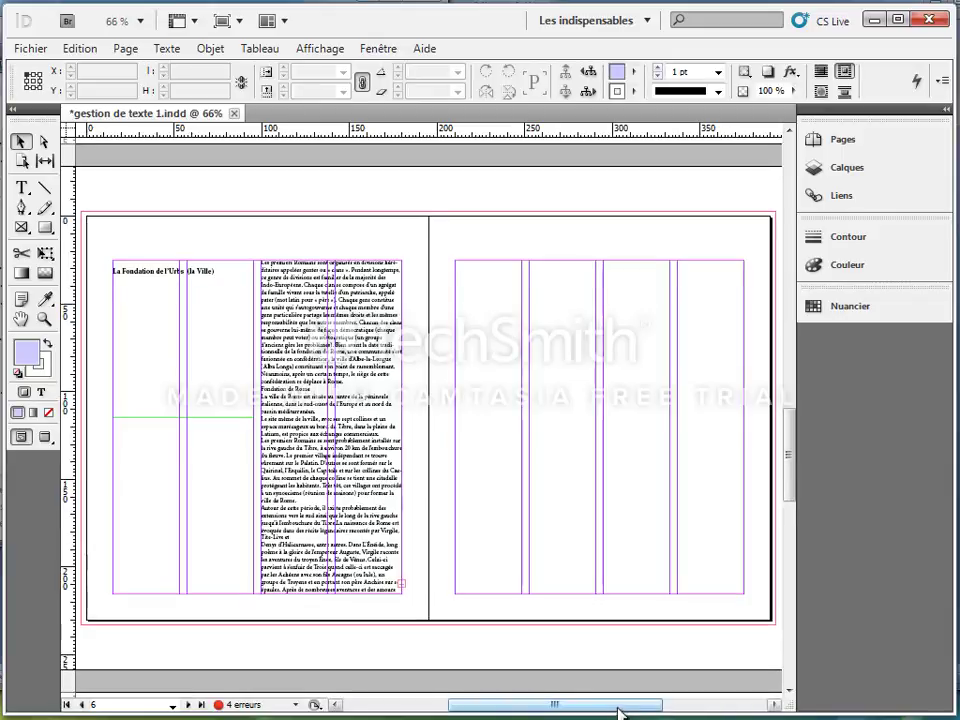
click(276, 338)
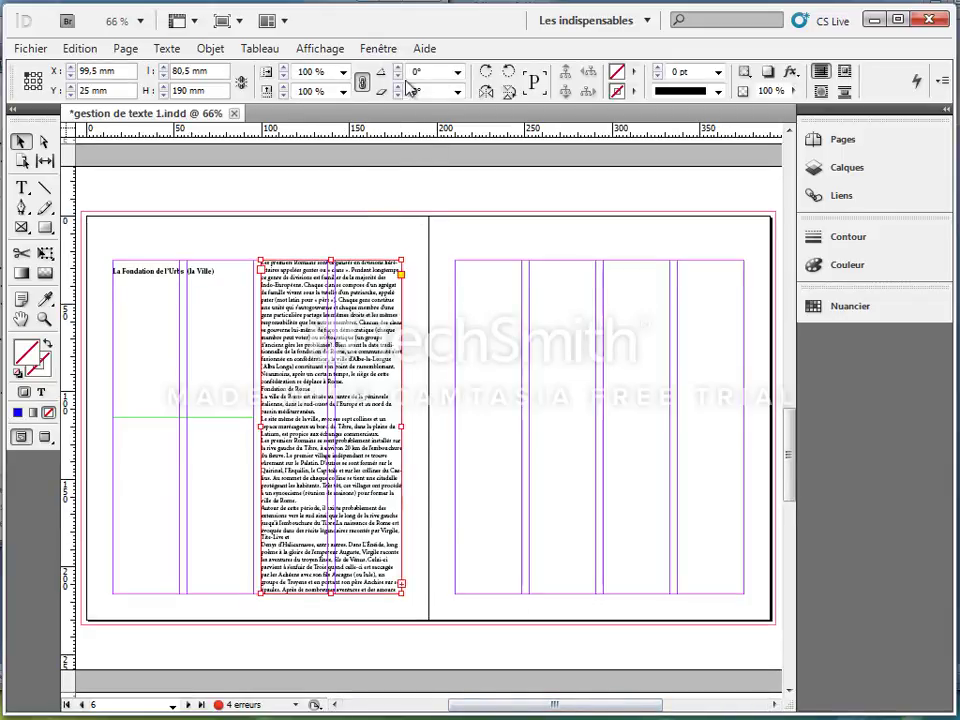
click(210, 48)
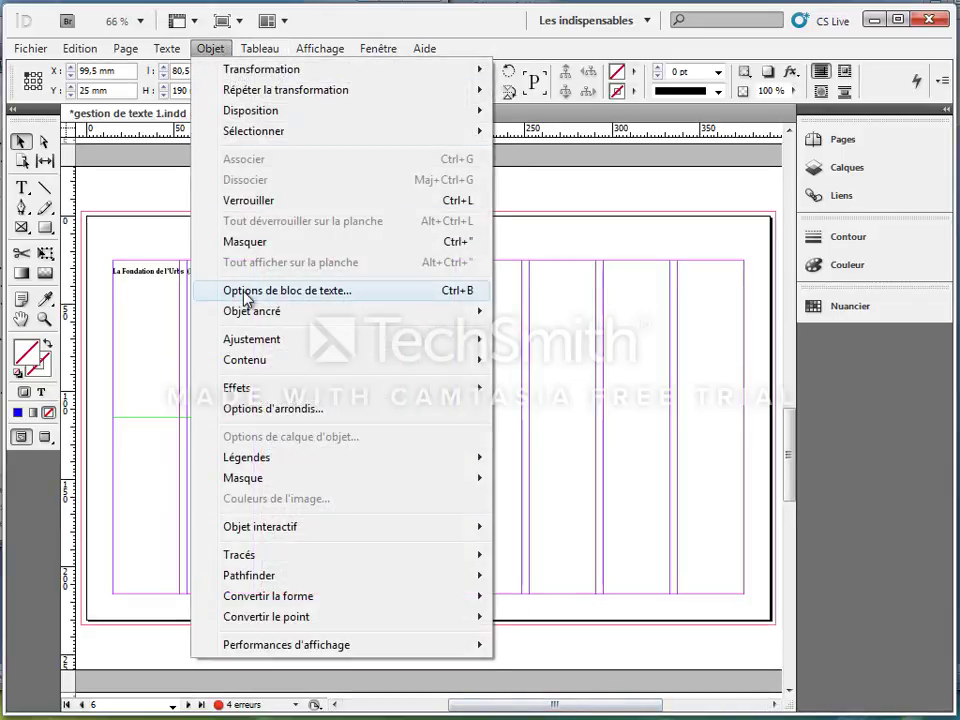
click(245, 290)
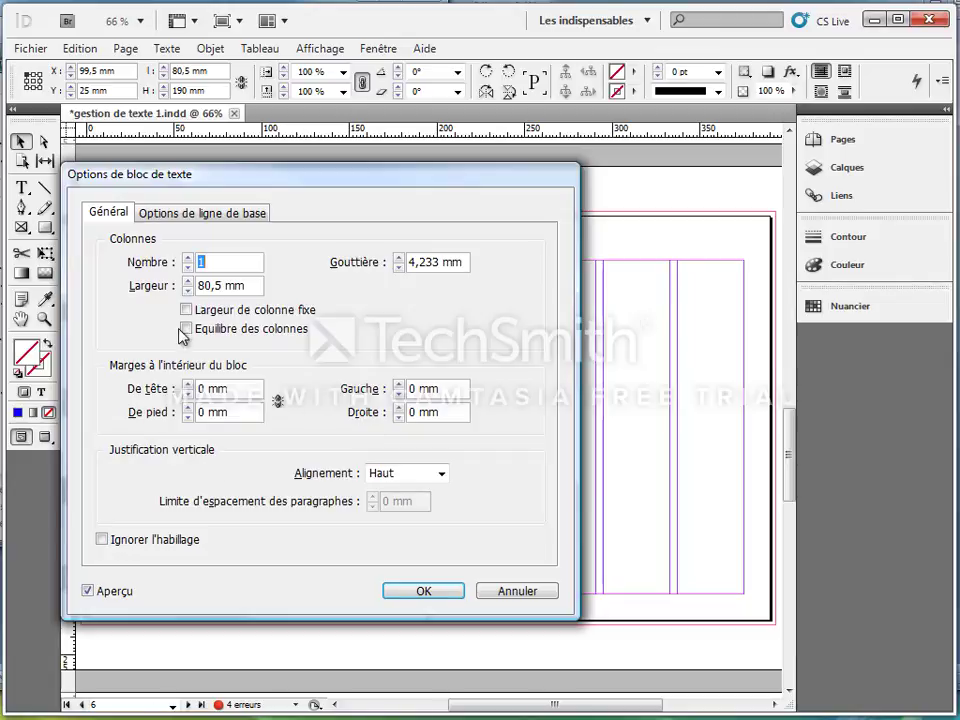
click(187, 257)
click(398, 267)
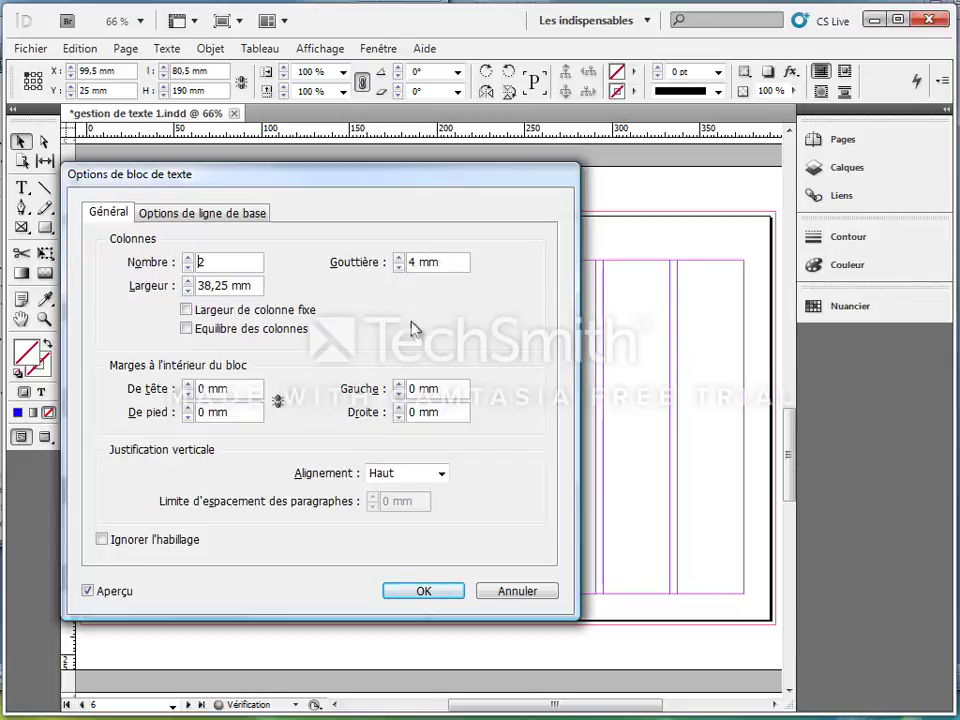
click(436, 601)
Split the body text frame beside Les débuts de la Monarchie on page 8 into 2 columns with a 4 mm gutter
scroll(467, 520, down, 5)
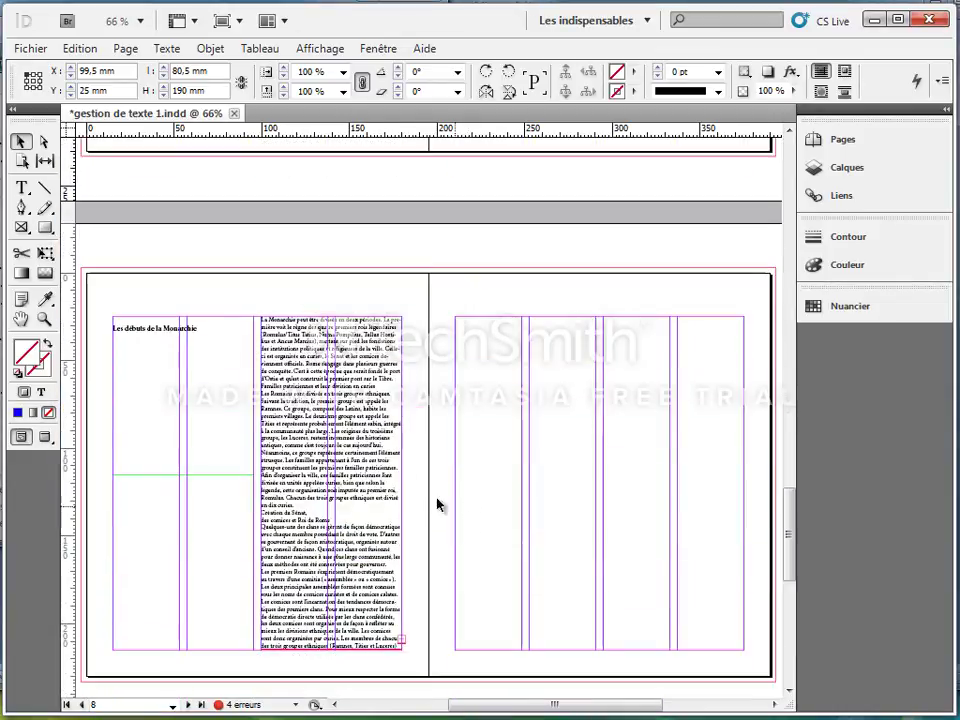
click(352, 455)
click(210, 48)
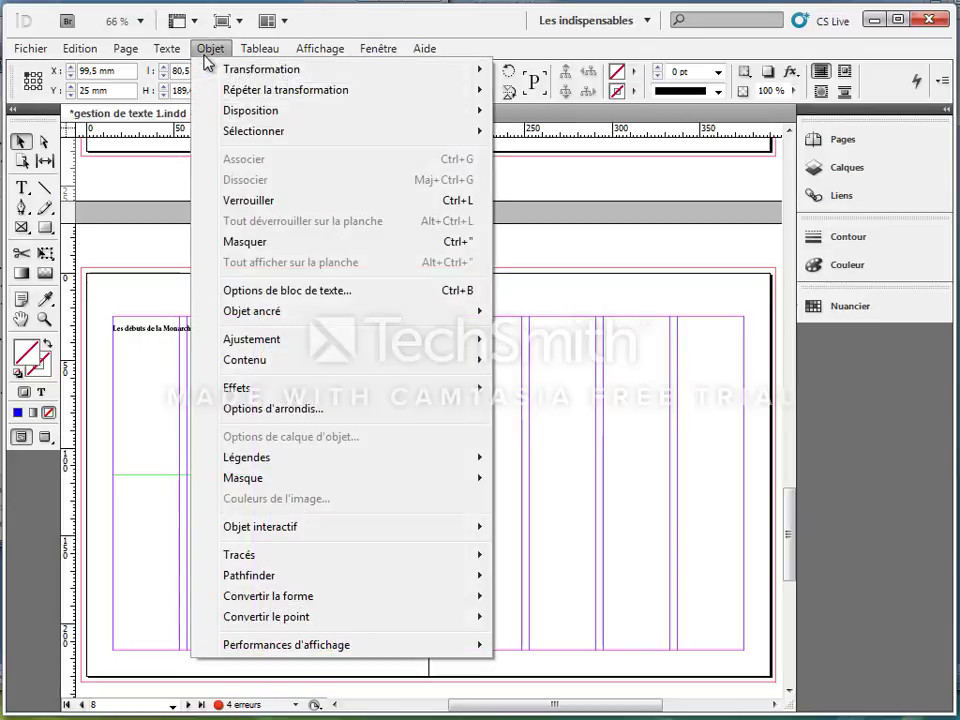
click(266, 300)
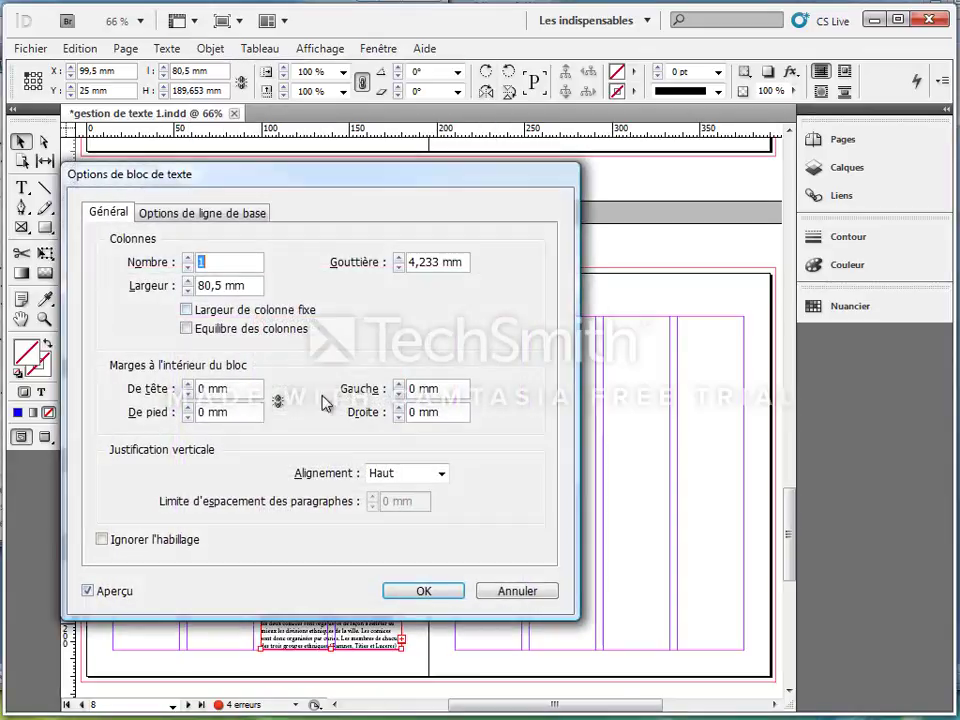
click(187, 258)
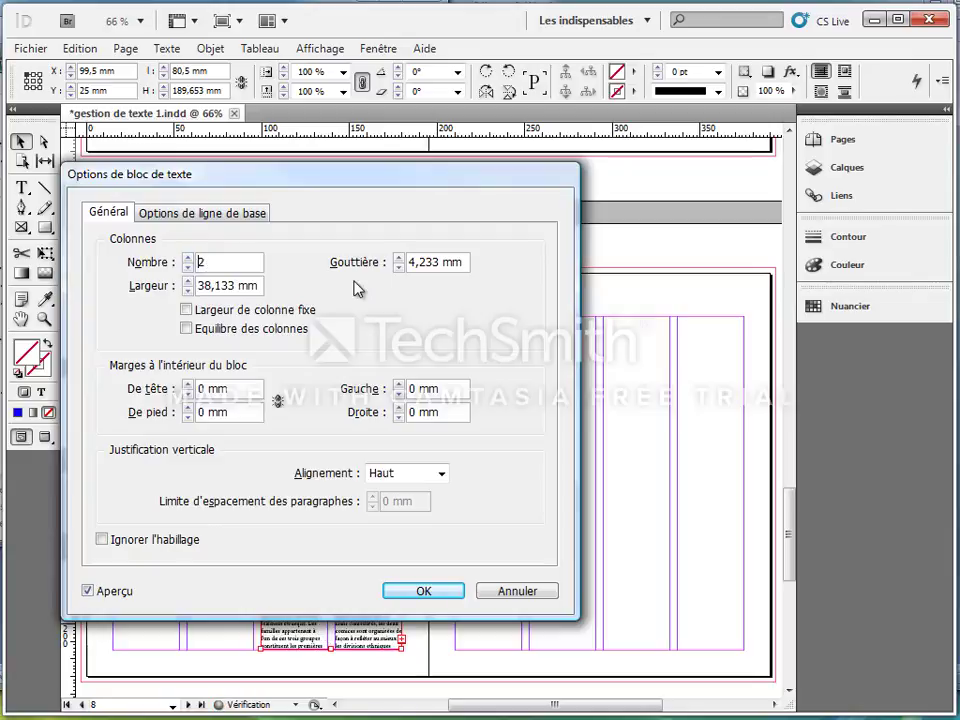
click(398, 267)
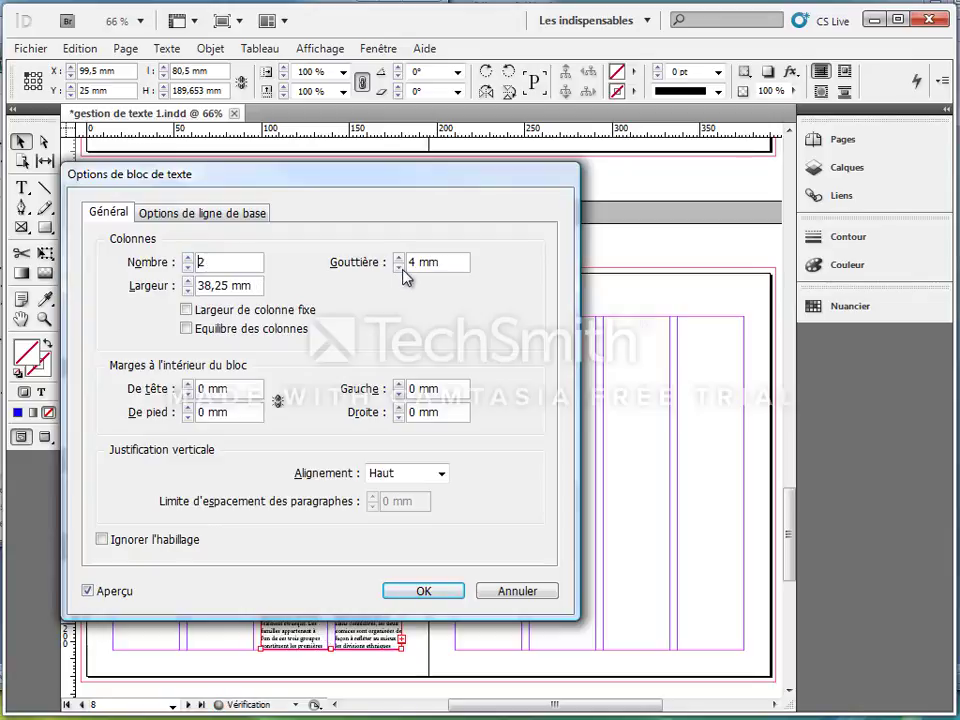
click(428, 590)
Set the number of columns to 2 for the body text frame beside La Monarchie tardive on page 10
scroll(591, 621, down, 5)
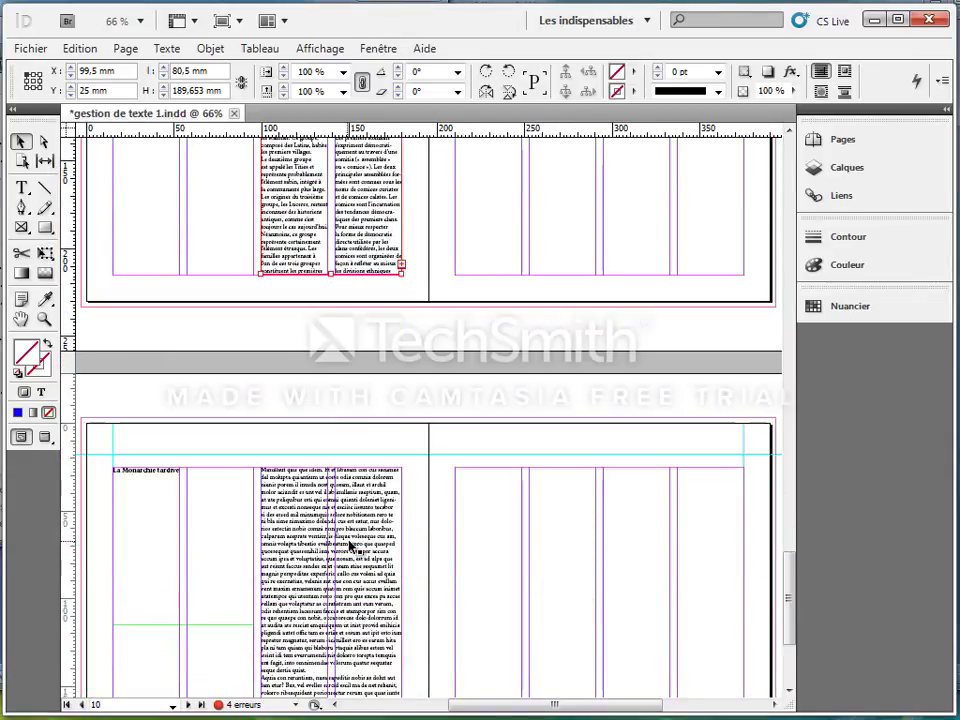
click(210, 48)
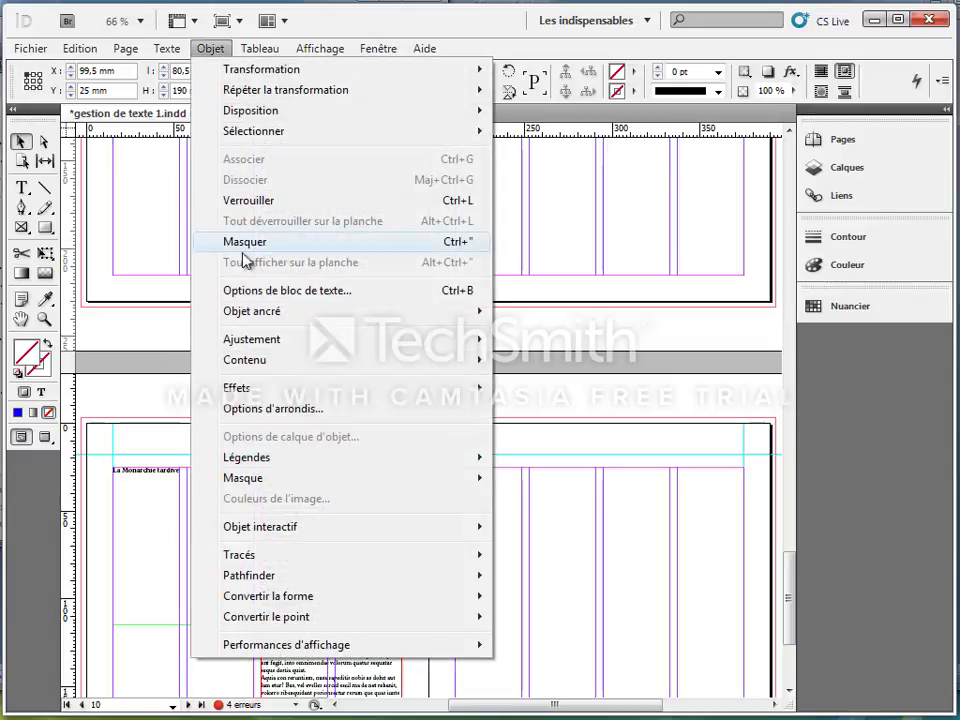
click(262, 292)
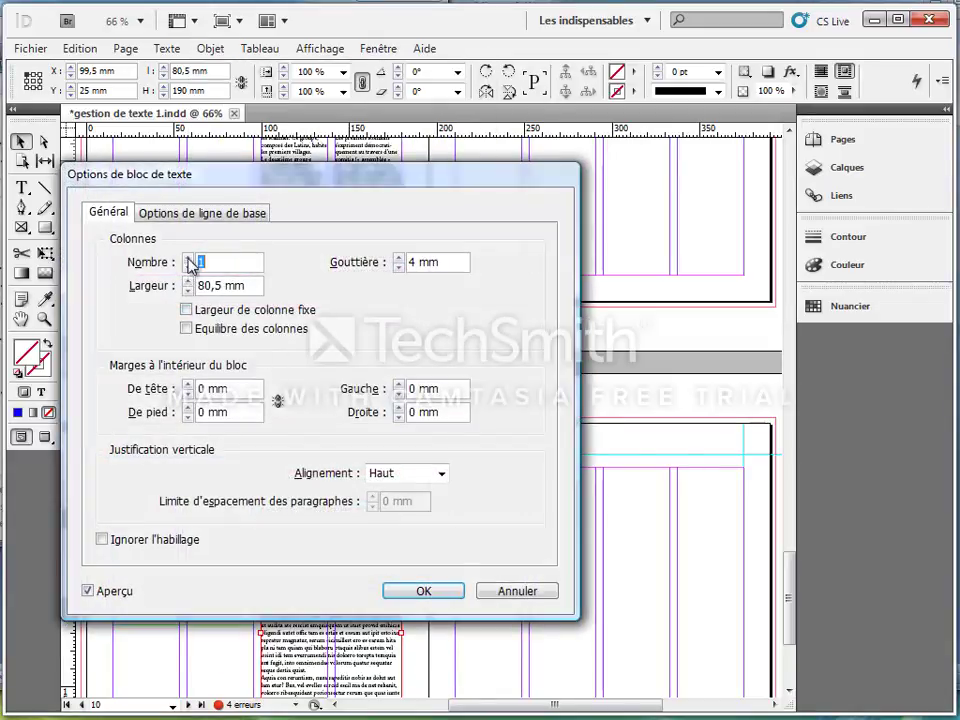
click(188, 257)
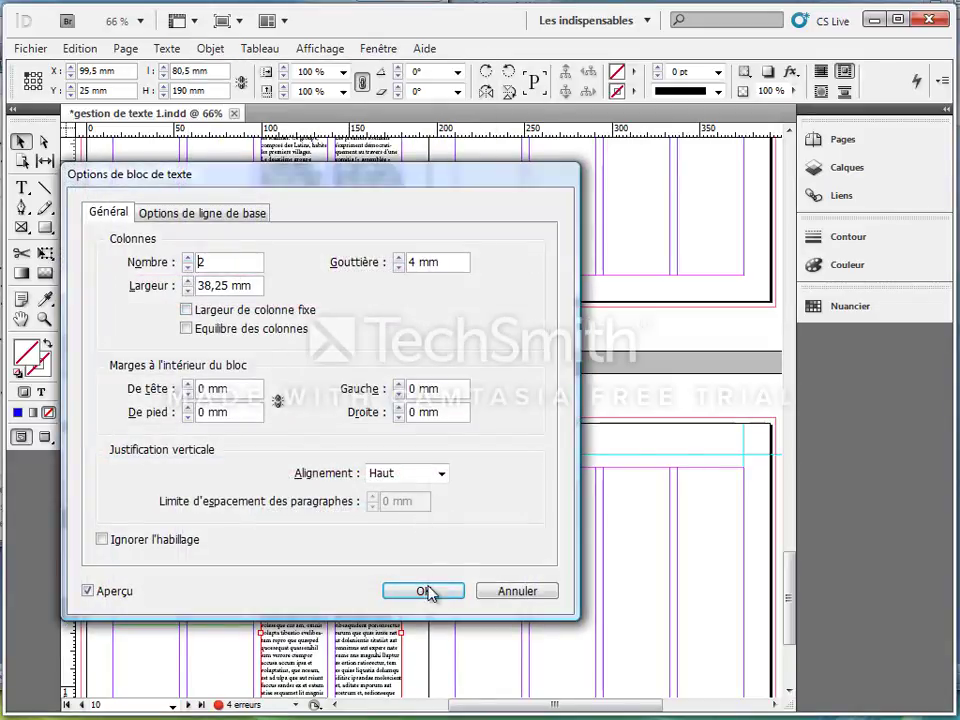